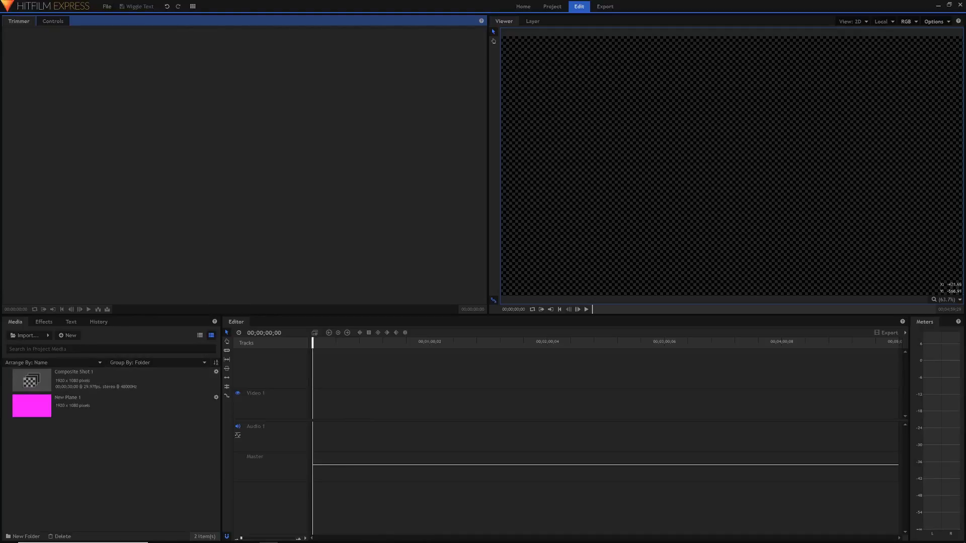
Create a new 1920×1080 composite shot named 'Wiggle Text'
{"action": "left_click", "coordinate": [67, 335]}
{"action": "left_click", "coordinate": [70, 345]}
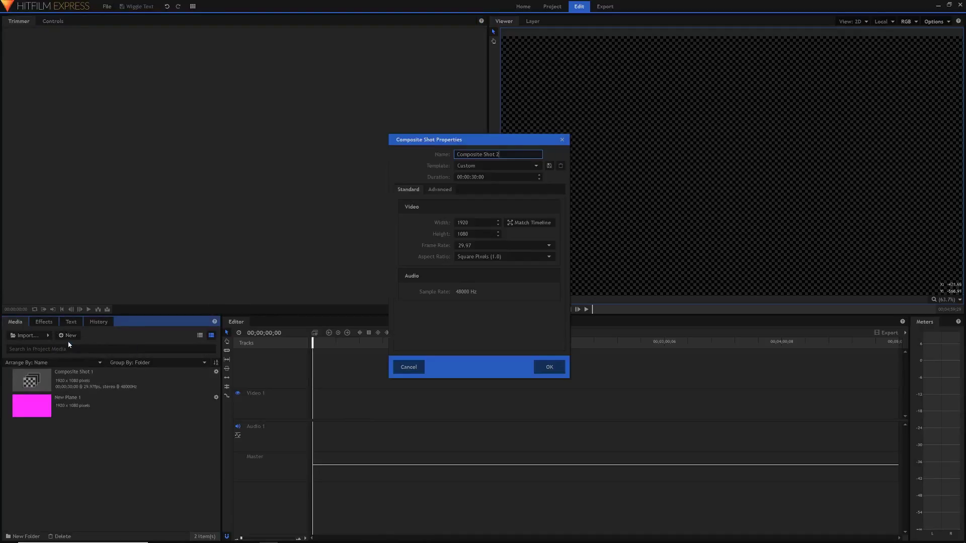
{"action": "type", "text": "Wiggle Text"}
{"action": "left_click", "coordinate": [553, 366]}
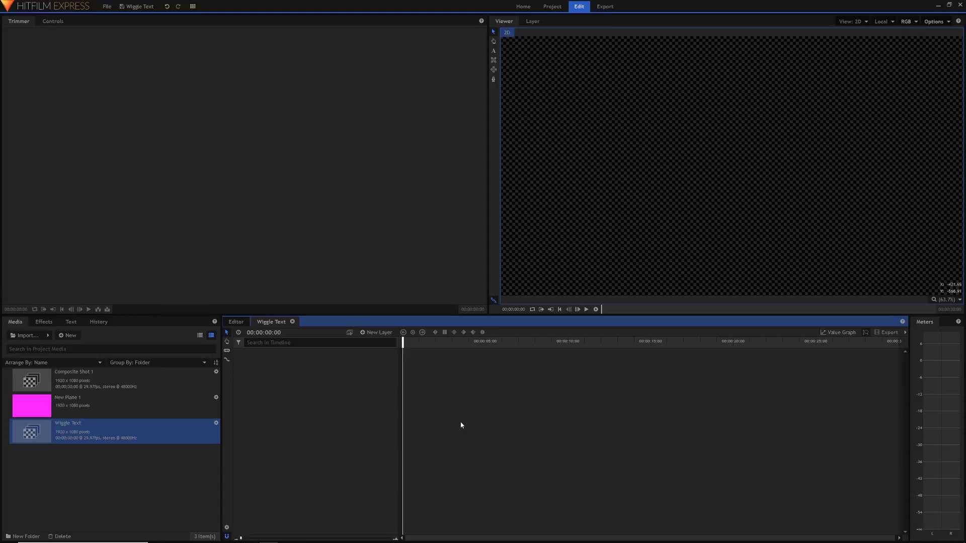
Add a magenta plane layer named 'Background' to the Wiggle Text composite
{"action": "left_click", "coordinate": [379, 333]}
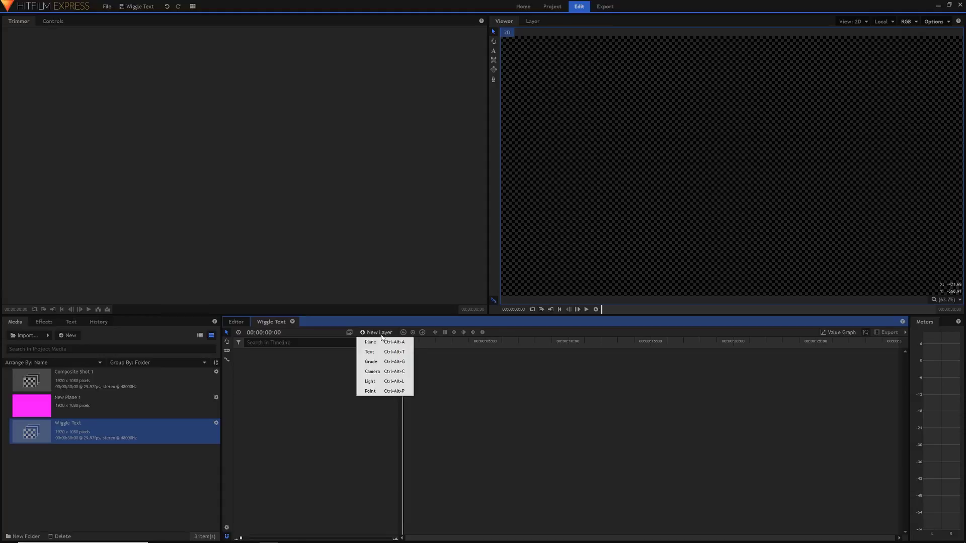
{"action": "left_click", "coordinate": [384, 343]}
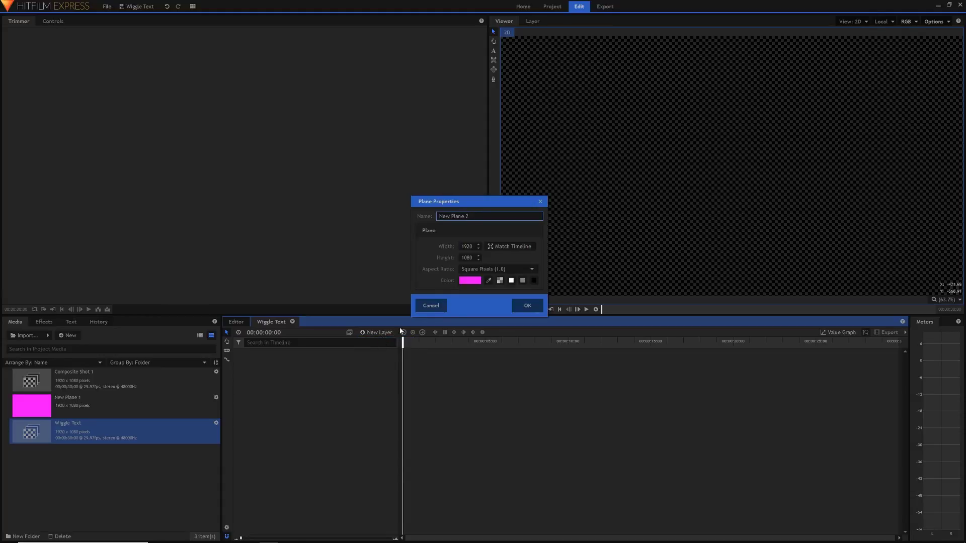
{"action": "key", "text": "ctrl+a"}
{"action": "type", "text": "Background"}
{"action": "left_click", "coordinate": [527, 305]}
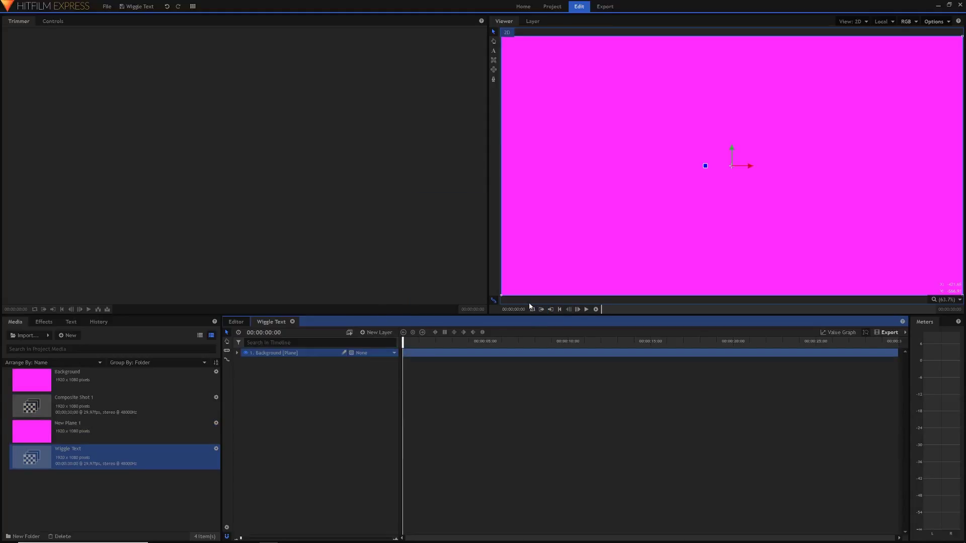
{"action": "left_click", "coordinate": [377, 332]}
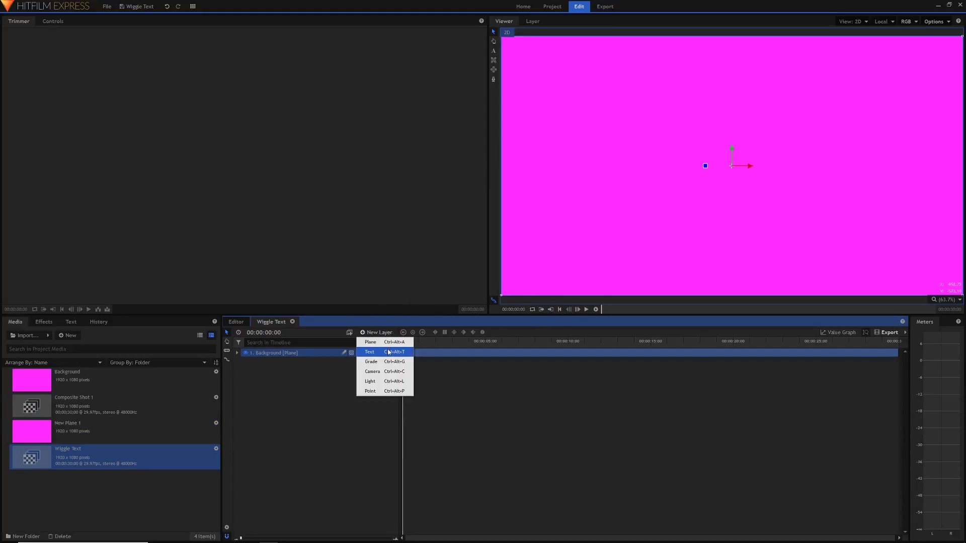
Add a text layer and type 'WIGGLE' in the viewer
{"action": "left_click", "coordinate": [388, 352]}
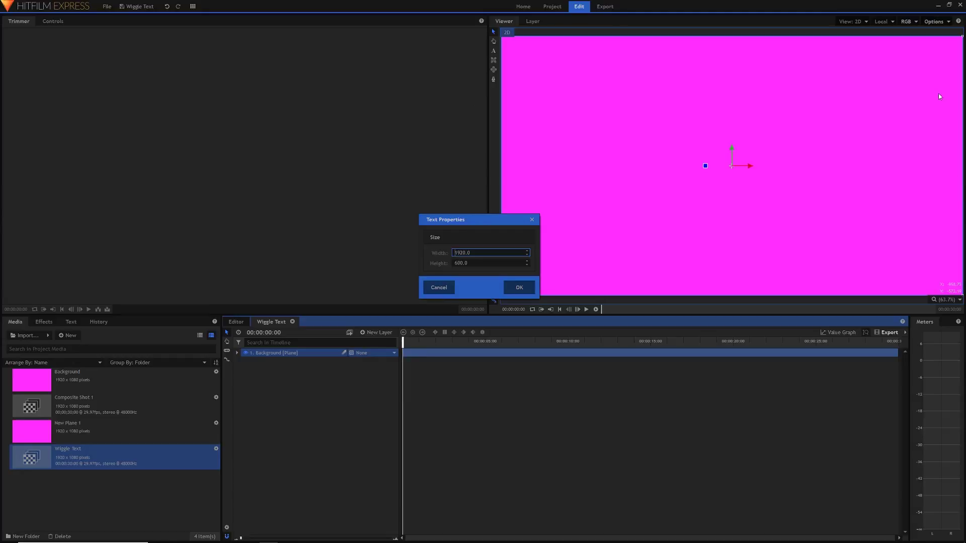
{"action": "left_click", "coordinate": [521, 290]}
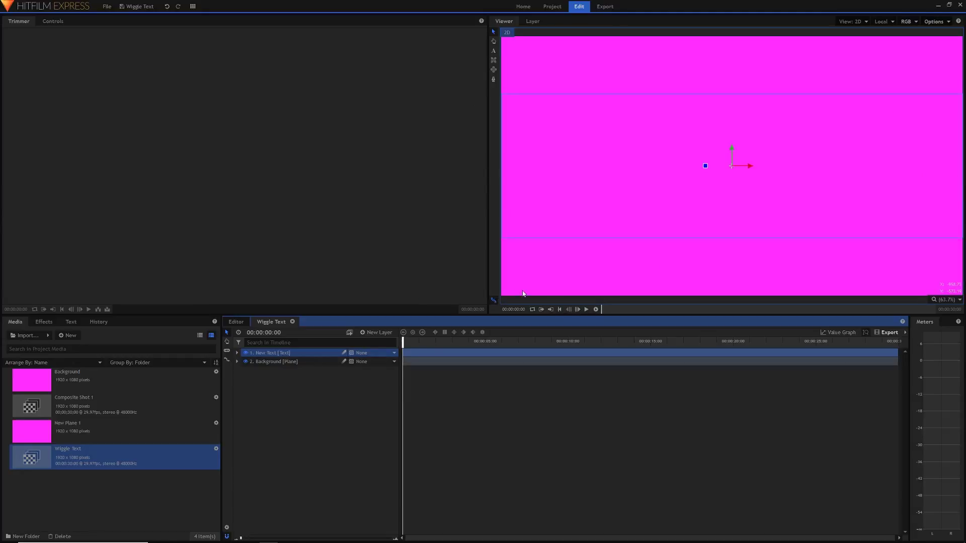
{"action": "left_click", "coordinate": [494, 50]}
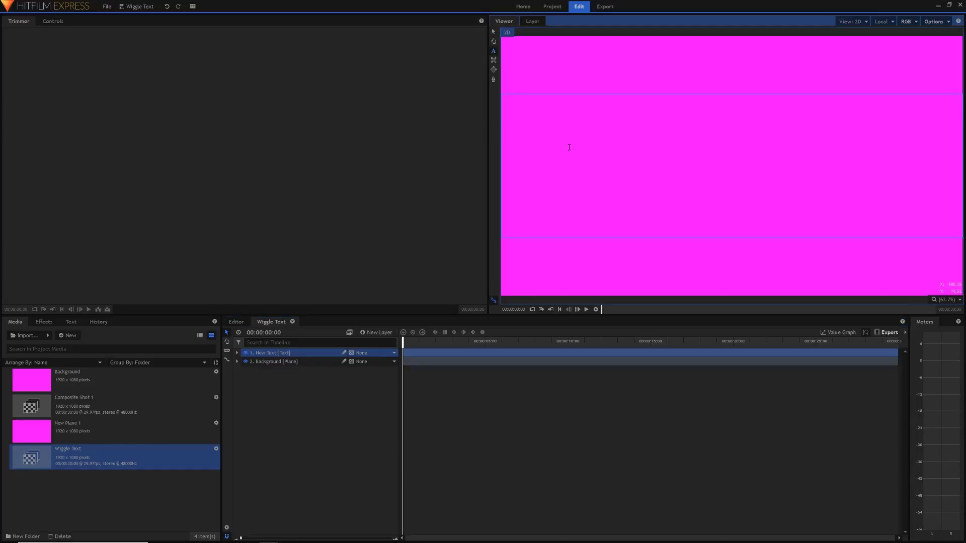
{"action": "type", "text": "WIGGLE"}
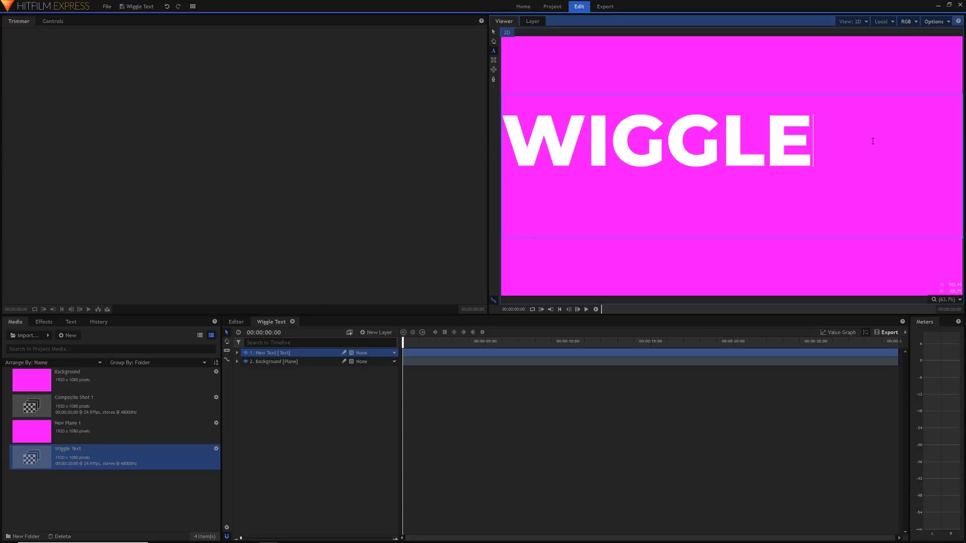
Set the WIGGLE text to font size 381 and centre-align it
{"action": "left_click_drag", "start_coordinate": [872, 141], "coordinate": [419, 145]}
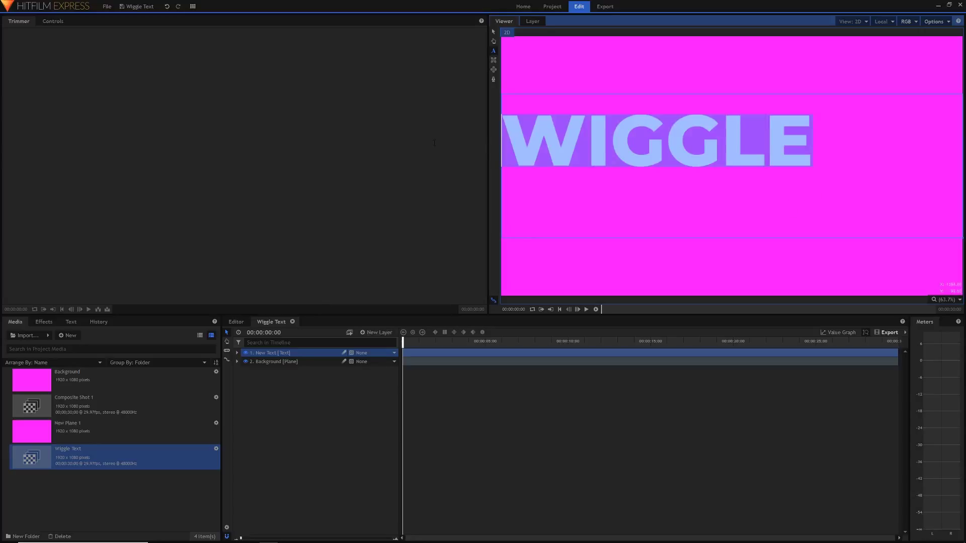
{"action": "left_click", "coordinate": [71, 322]}
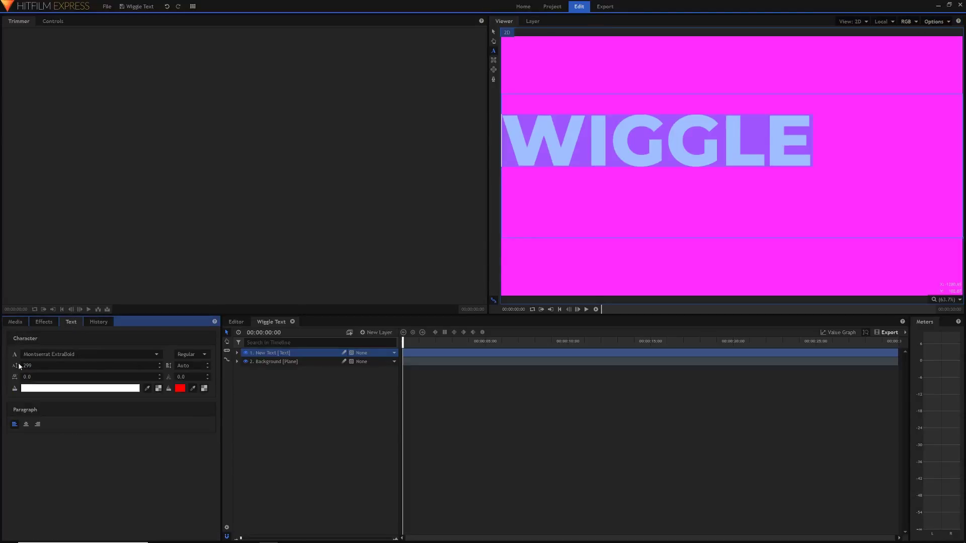
{"action": "left_click_drag", "start_coordinate": [22, 366], "coordinate": [42, 366]}
{"action": "left_click", "coordinate": [26, 424]}
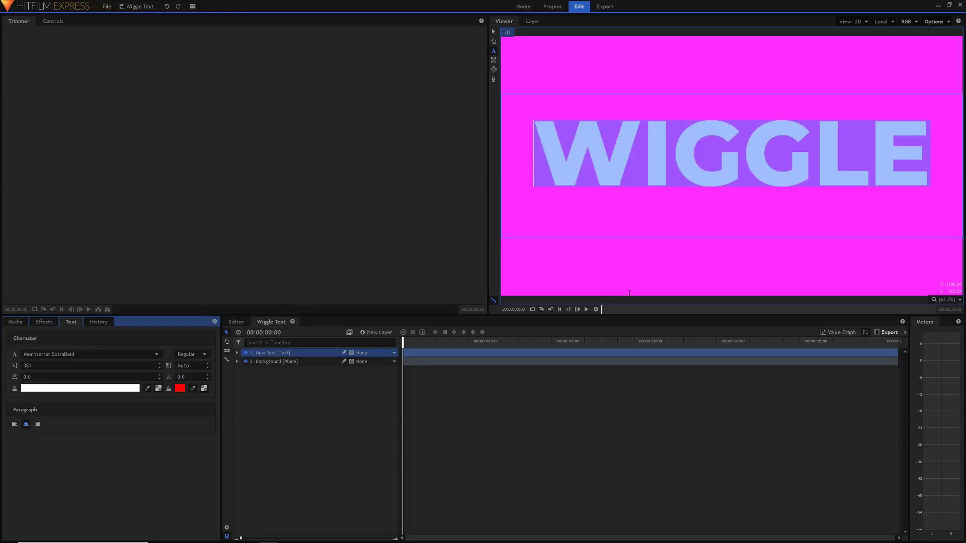
{"action": "left_click", "coordinate": [494, 32]}
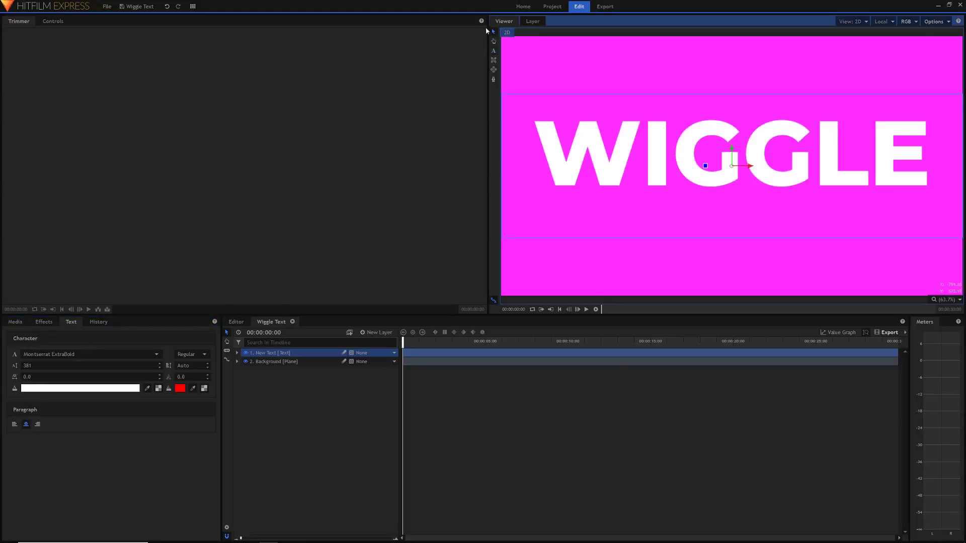
Set the WIGGLE layer's Anchor Point Y to 56, undoing trial Rotation and Scale changes
{"action": "left_click", "coordinate": [54, 22]}
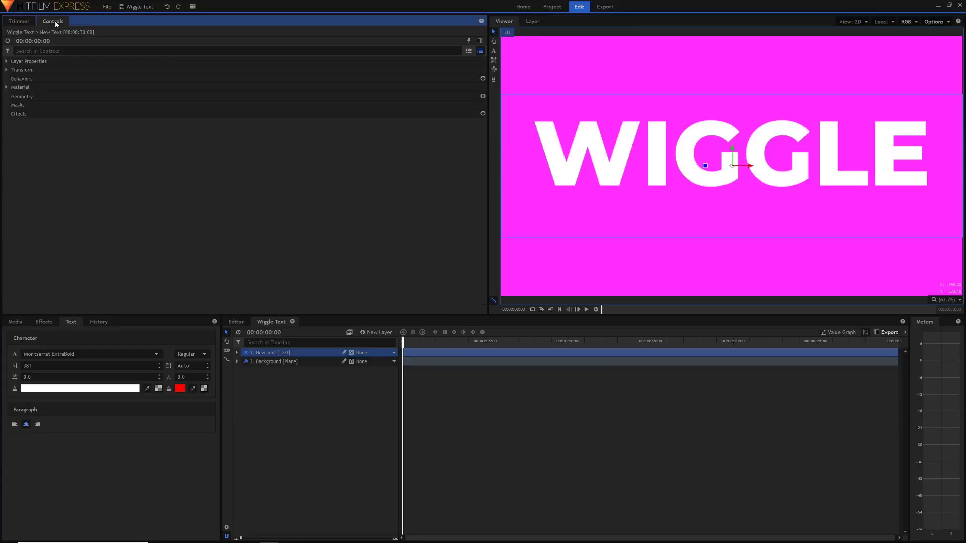
{"action": "left_click", "coordinate": [6, 70]}
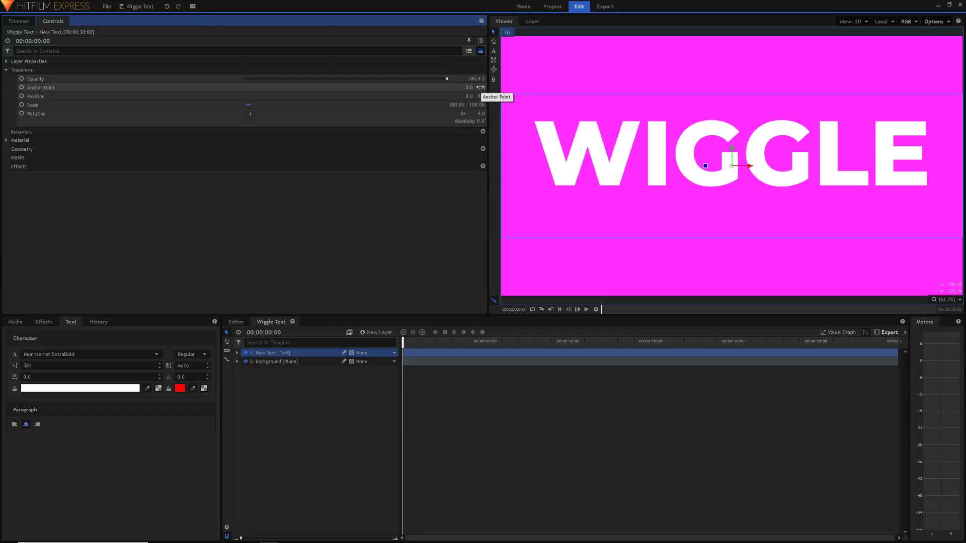
{"action": "left_click_drag", "start_coordinate": [480, 87], "coordinate": [506, 87]}
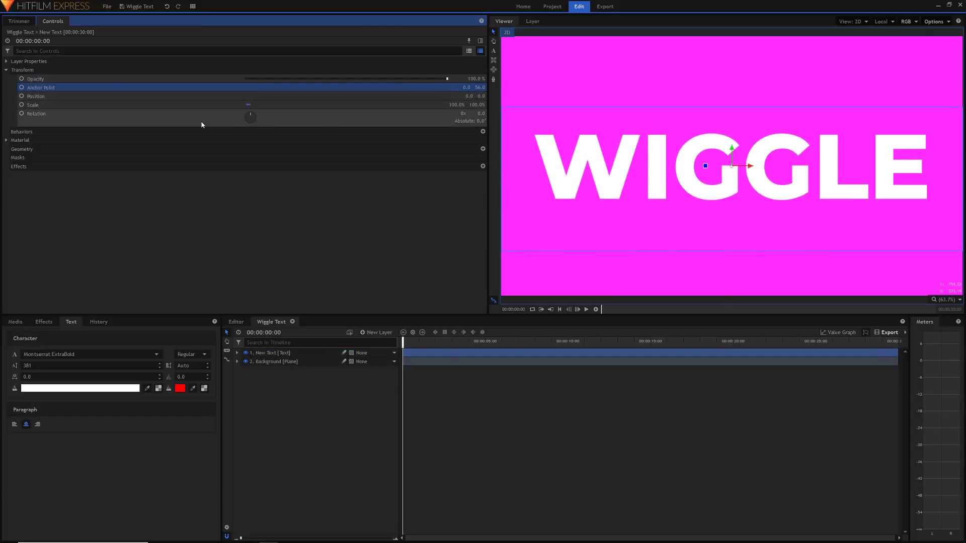
{"action": "left_click_drag", "start_coordinate": [464, 113], "coordinate": [544, 113]}
{"action": "key", "text": "ctrl+z"}
{"action": "left_click_drag", "start_coordinate": [466, 104], "coordinate": [523, 113]}
{"action": "key", "text": "ctrl+z"}
{"action": "key", "text": "ctrl+z"}
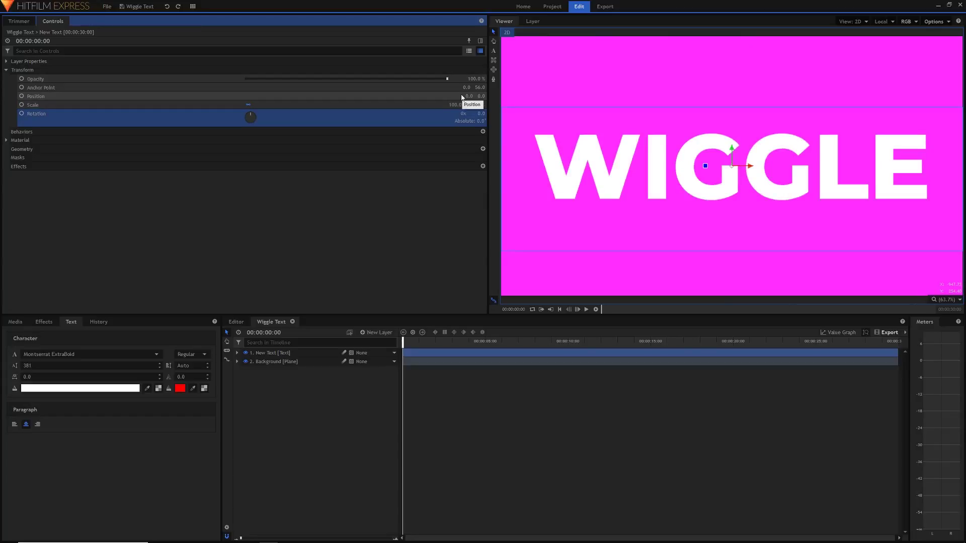
{"action": "left_click", "coordinate": [43, 323]}
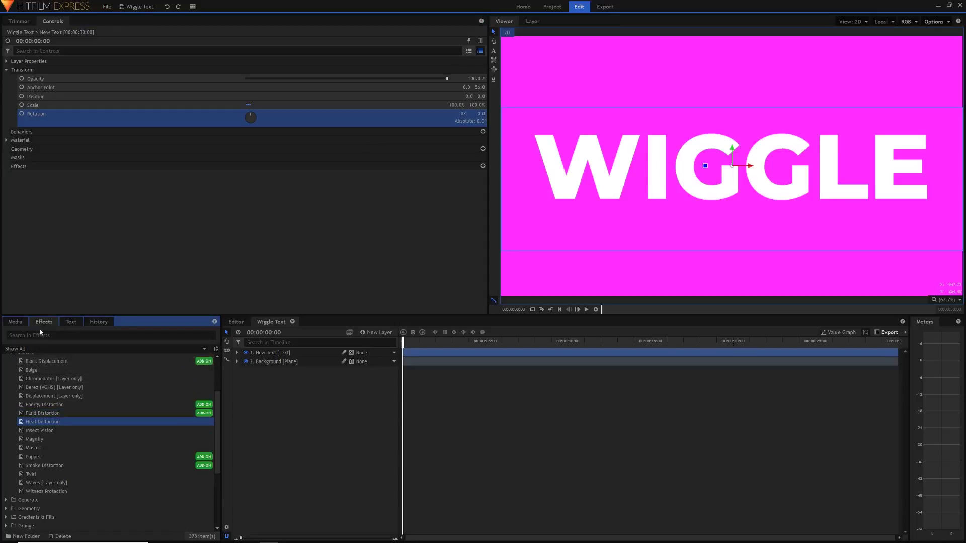
Apply Distort > Waves to the New Text layer and move the playhead to 00:00:06:07
{"action": "scroll", "coordinate": [36, 405], "scroll_direction": "down", "scroll_amount": 3}
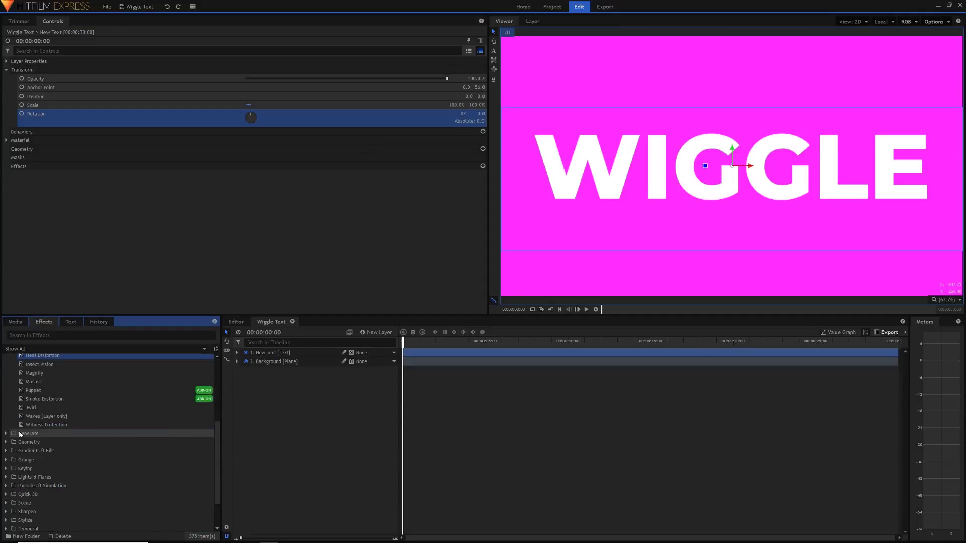
{"action": "left_click", "coordinate": [33, 418]}
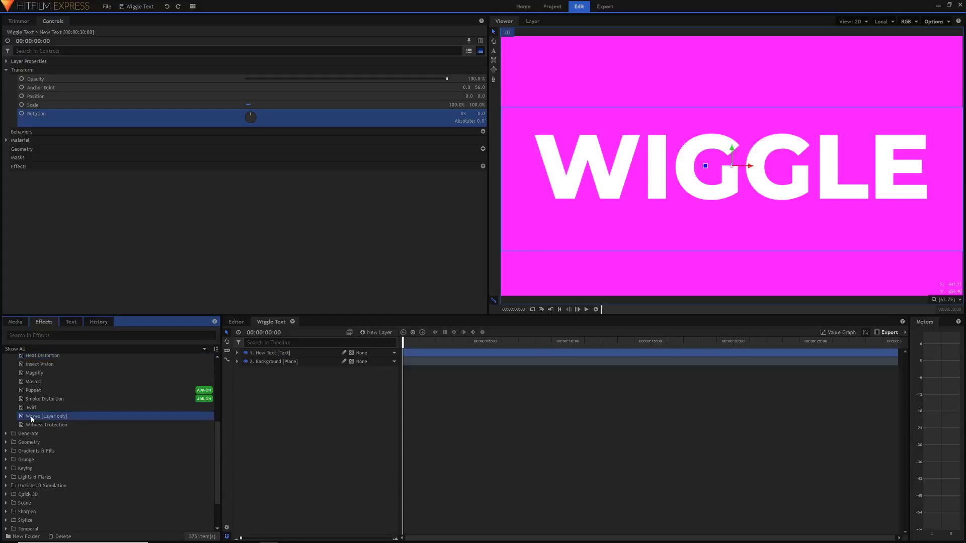
{"action": "left_click_drag", "start_coordinate": [90, 415], "coordinate": [278, 356]}
{"action": "left_click_drag", "start_coordinate": [278, 356], "coordinate": [278, 355]}
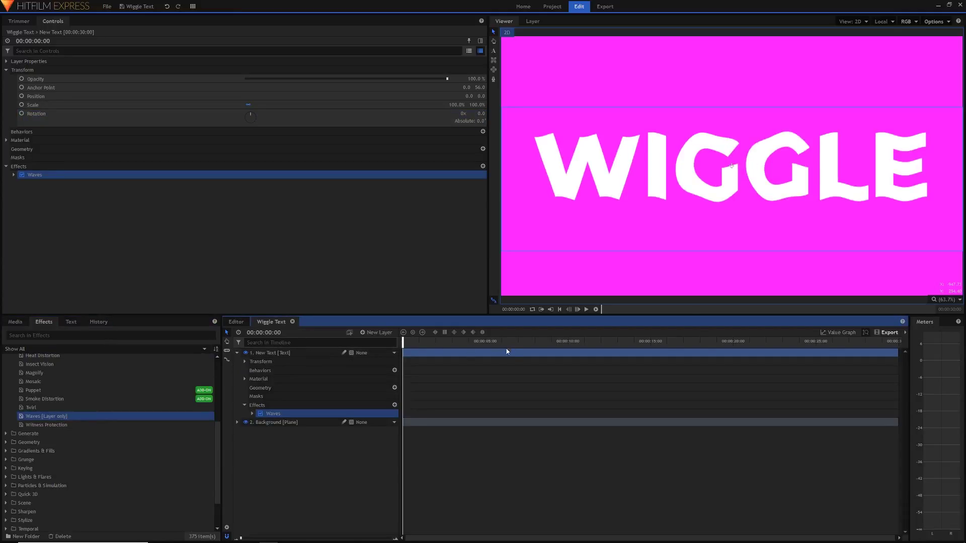
{"action": "left_click_drag", "start_coordinate": [477, 342], "coordinate": [505, 338]}
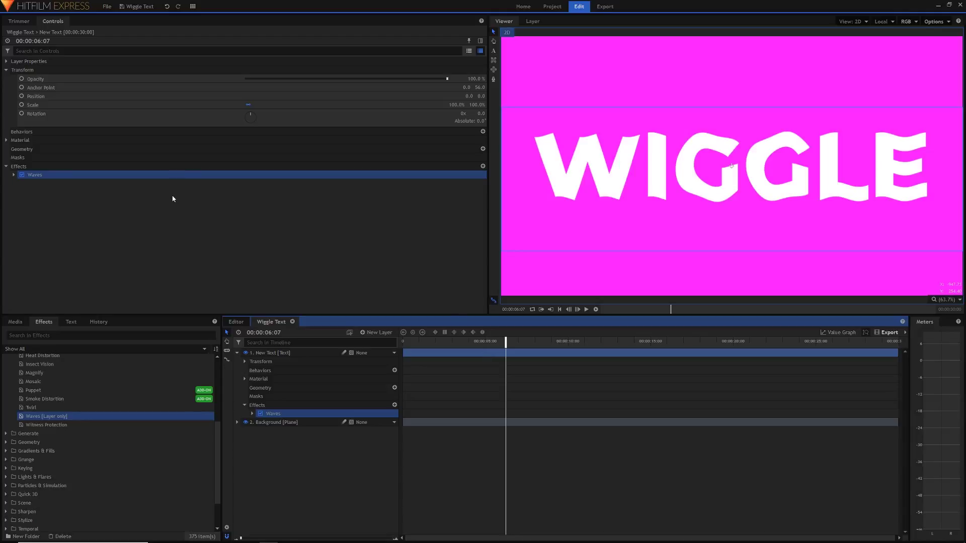
{"action": "left_click", "coordinate": [13, 175]}
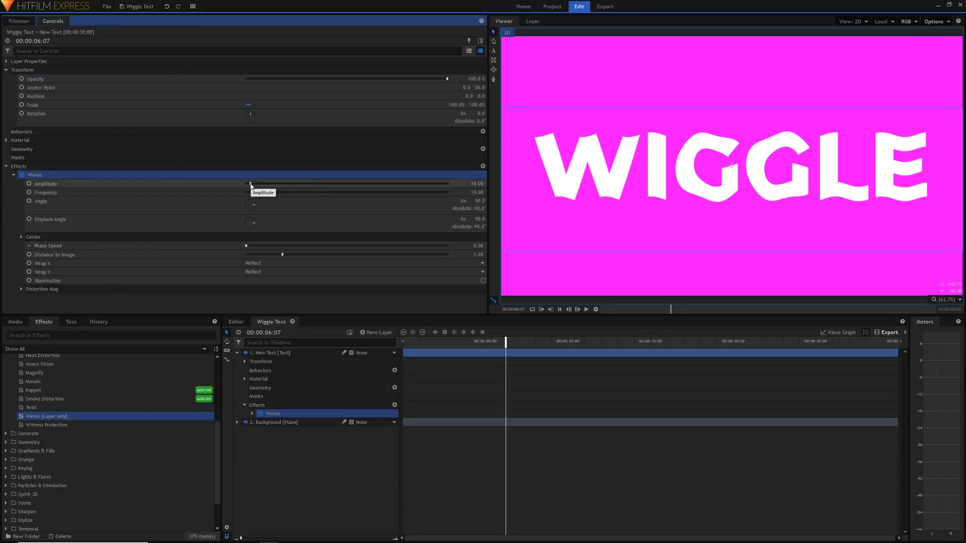
Experiment with the Waves amplitude and frequency, undoing each change
{"action": "left_click_drag", "start_coordinate": [251, 184], "coordinate": [407, 168]}
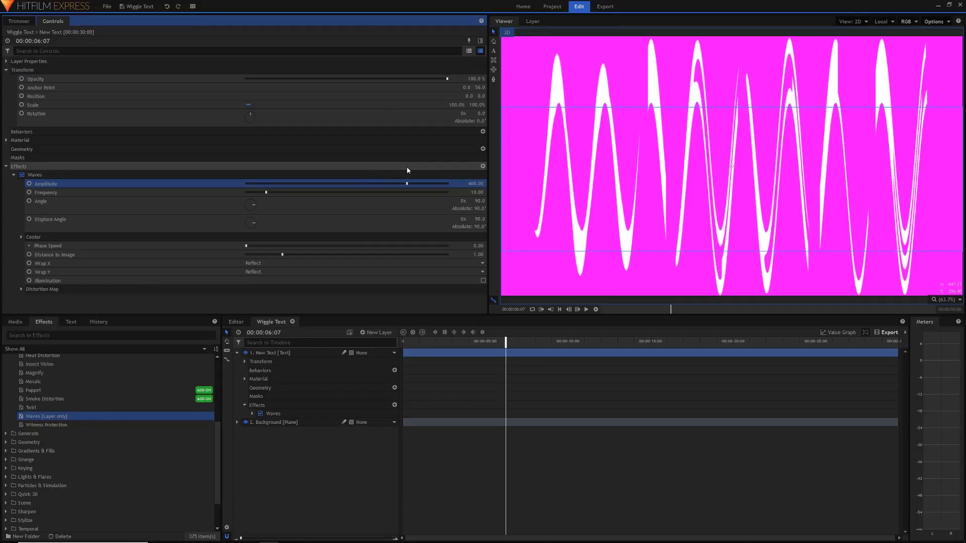
{"action": "key", "text": "ctrl+z"}
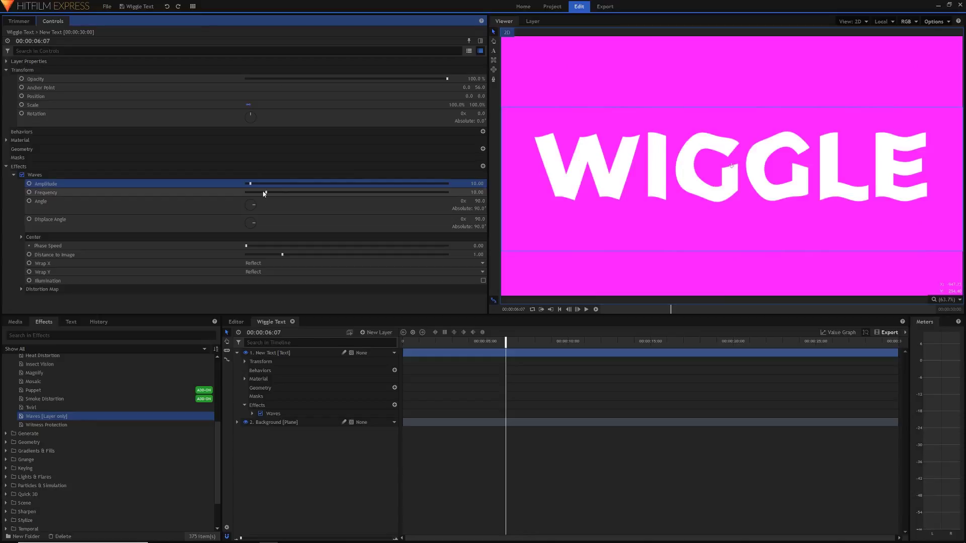
{"action": "left_click_drag", "start_coordinate": [264, 193], "coordinate": [347, 186]}
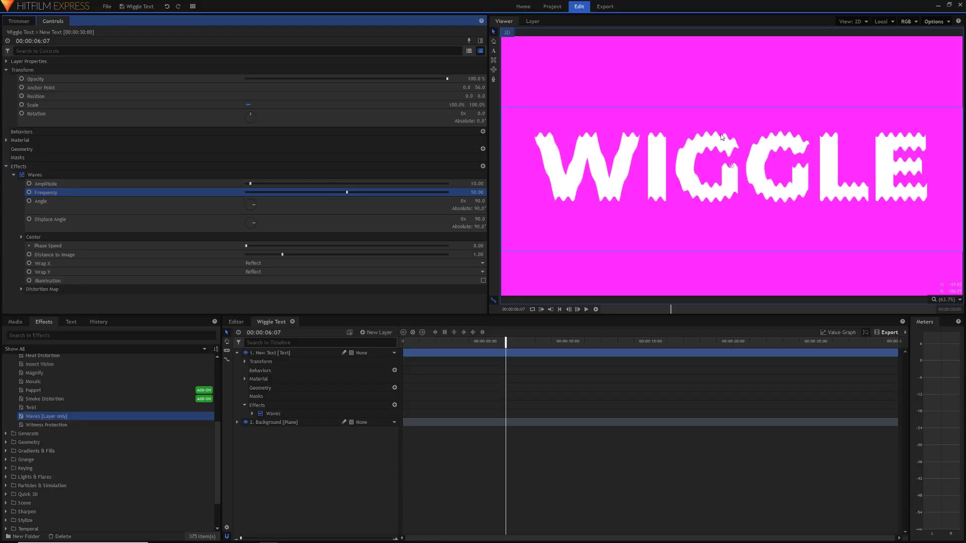
{"action": "left_click_drag", "start_coordinate": [347, 192], "coordinate": [250, 197]}
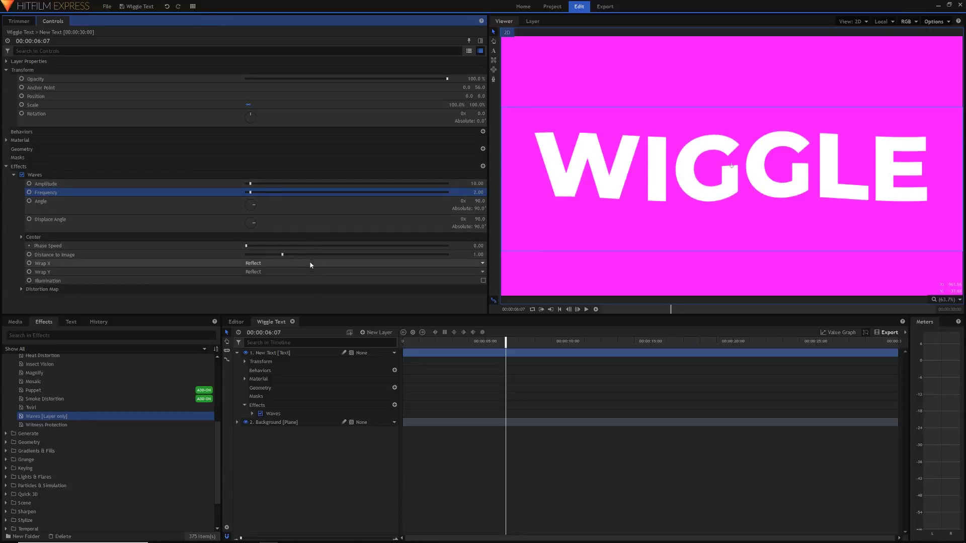
{"action": "key", "text": "ctrl+z"}
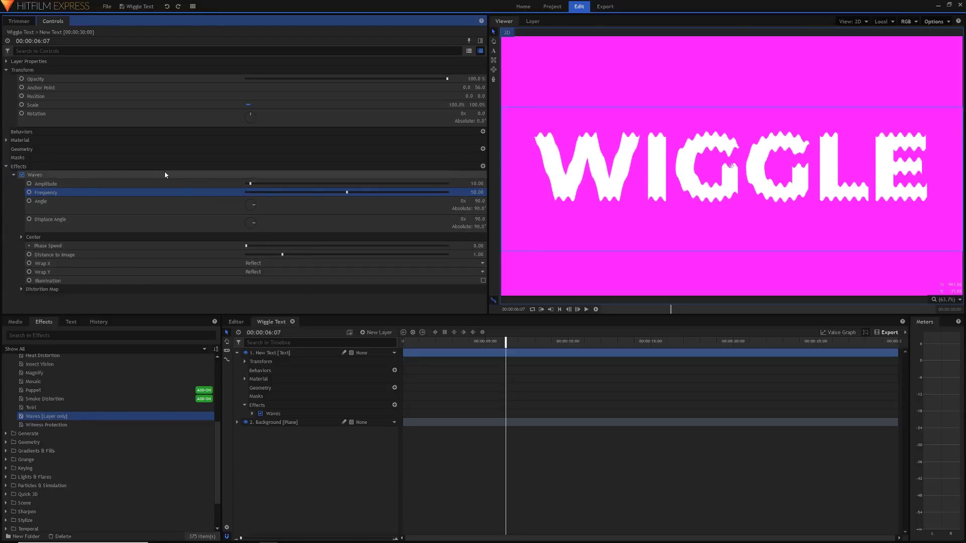
Enter a Waves Frequency of 10, keeping the Angle at 90
{"action": "left_click", "coordinate": [477, 192]}
{"action": "type", "text": "10"}
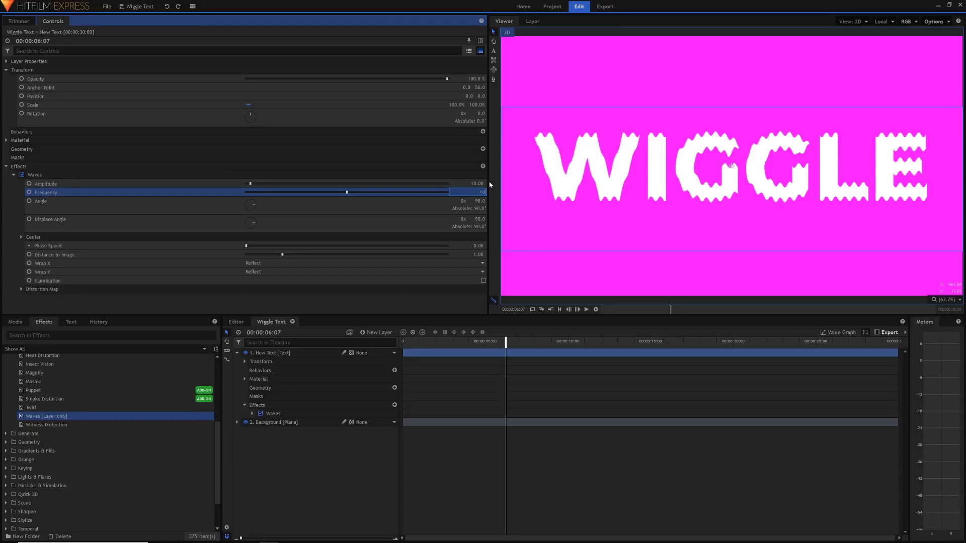
{"action": "key", "text": "Return"}
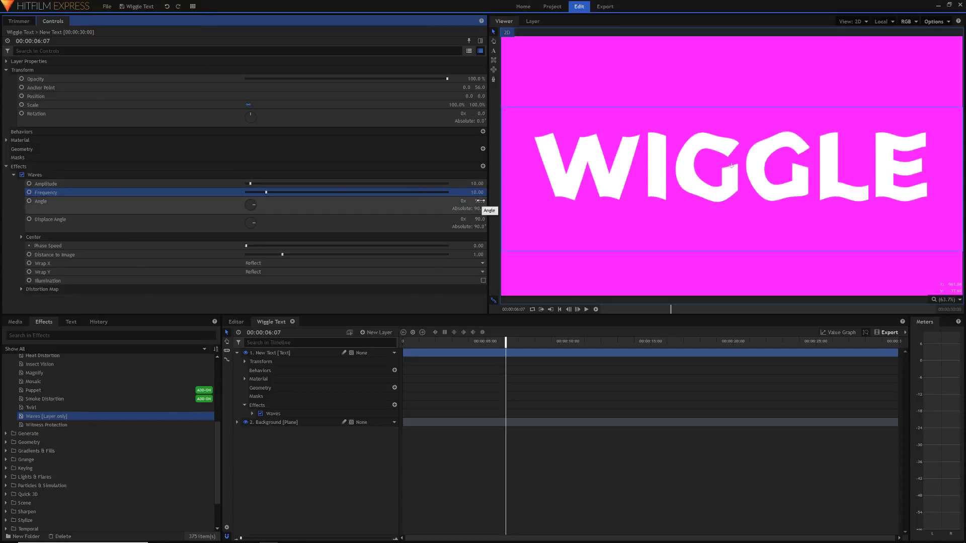
{"action": "mouse_move", "coordinate": [481, 201]}
{"action": "left_mouse_down"}
{"action": "mouse_move", "coordinate": [464, 200]}
{"action": "mouse_move", "coordinate": [484, 200]}
{"action": "left_mouse_up"}
{"action": "key", "text": "ctrl+z"}
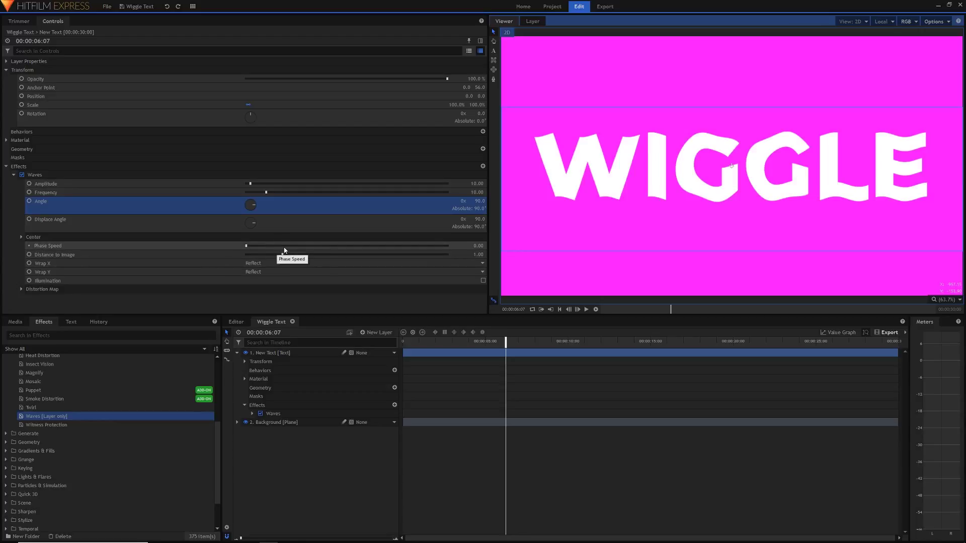
Set Waves Phase Speed to 1 and play from the start to preview the motion
{"action": "left_click", "coordinate": [471, 245]}
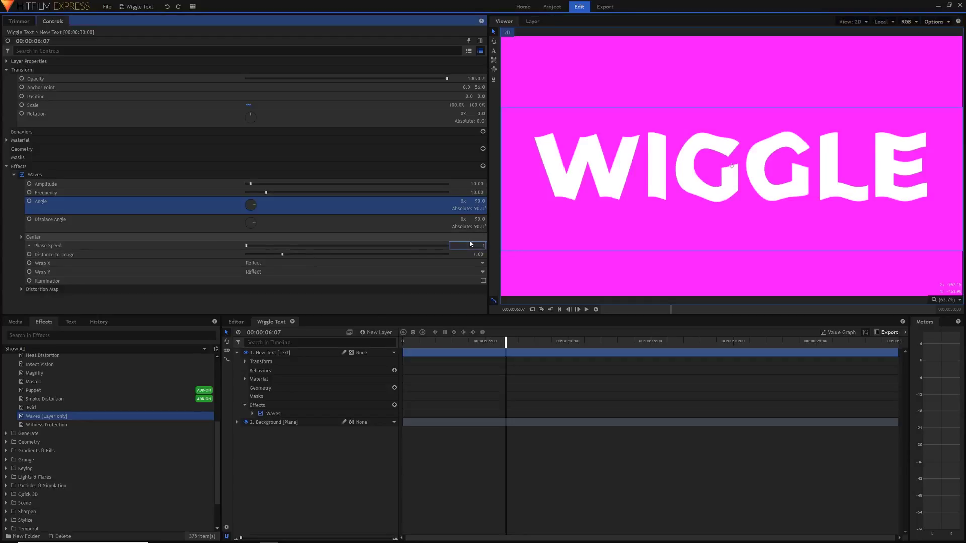
{"action": "type", "text": "1"}
{"action": "key", "text": "Return"}
{"action": "left_click", "coordinate": [426, 346]}
{"action": "key", "text": "space"}
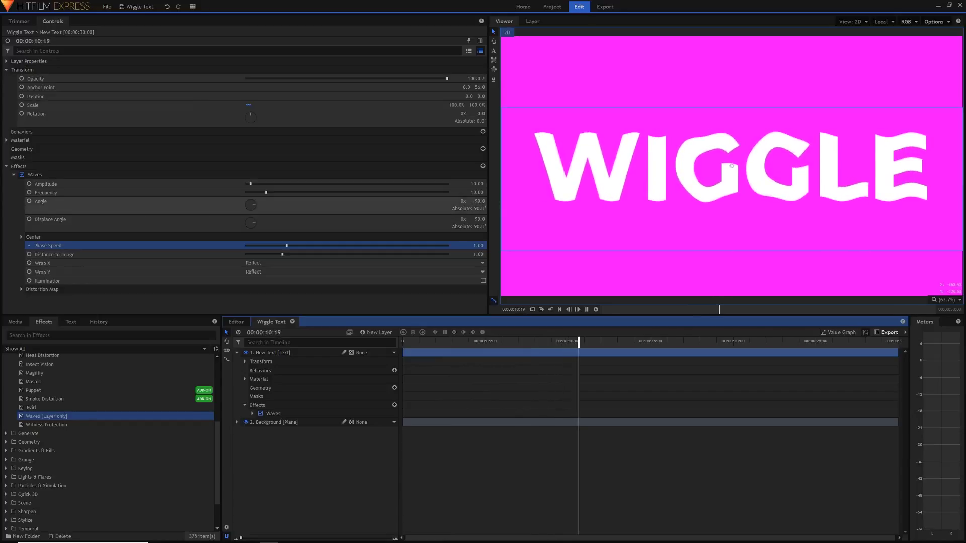
Test different Angle and Phase Speed values, restoring Angle to 90, and preview again
{"action": "left_click_drag", "start_coordinate": [476, 202], "coordinate": [444, 202]}
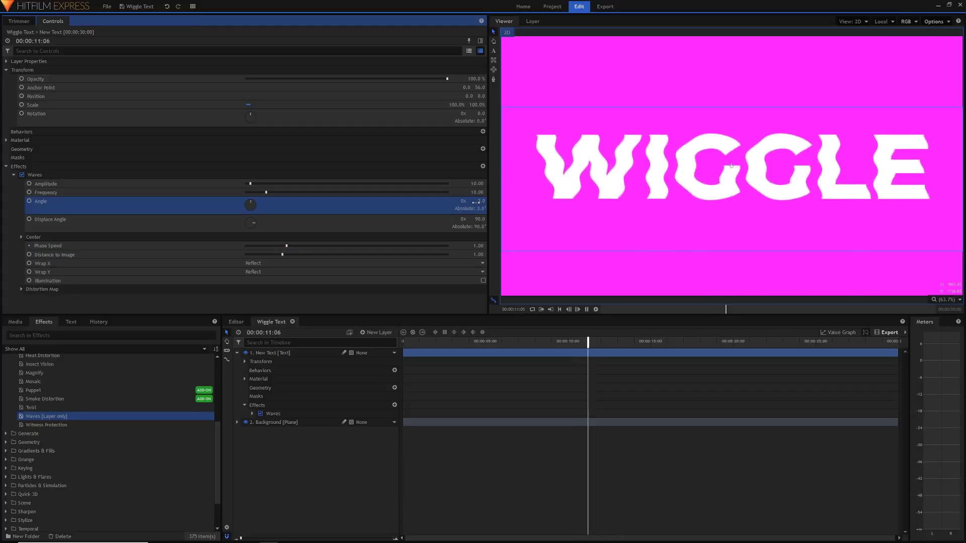
{"action": "left_click_drag", "start_coordinate": [475, 202], "coordinate": [508, 200]}
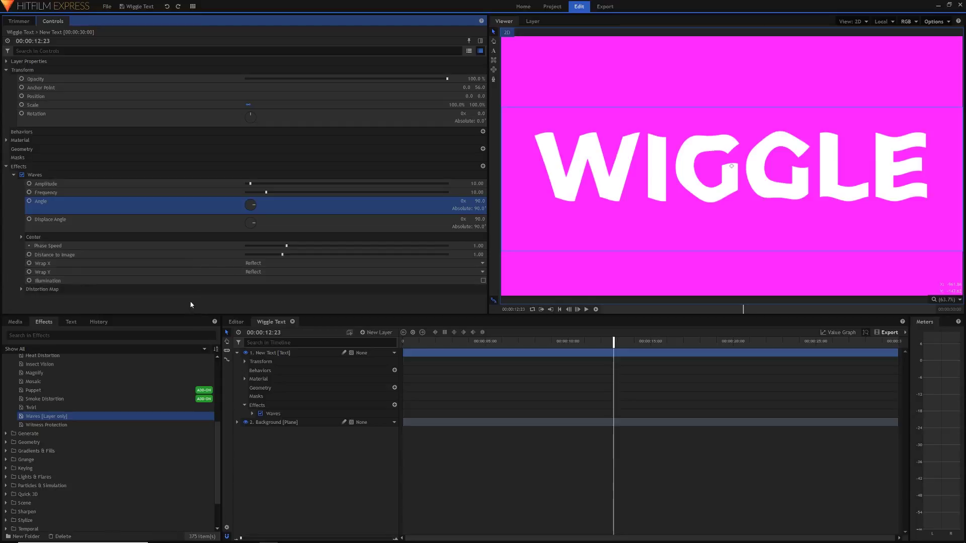
{"action": "left_click", "coordinate": [414, 341]}
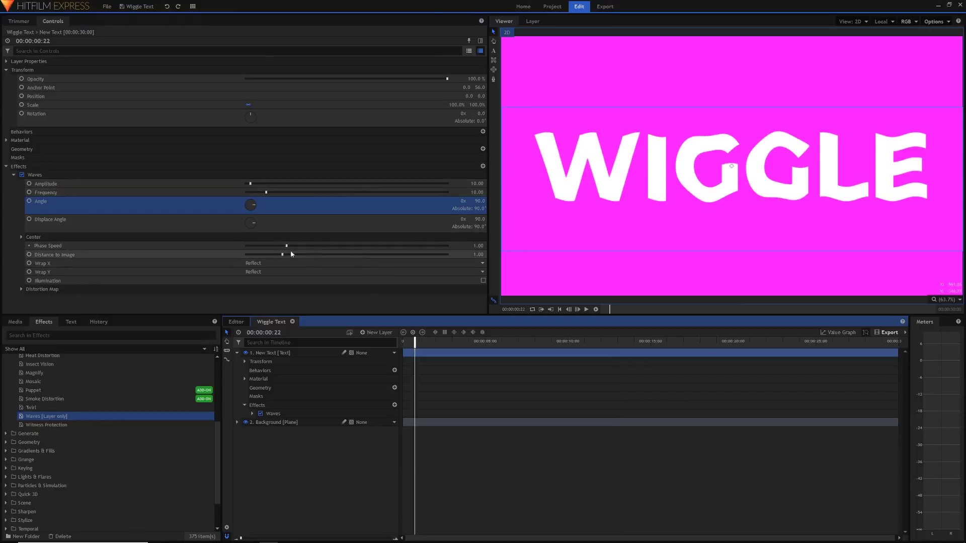
{"action": "left_click_drag", "start_coordinate": [286, 246], "coordinate": [352, 246]}
{"action": "key", "text": "space"}
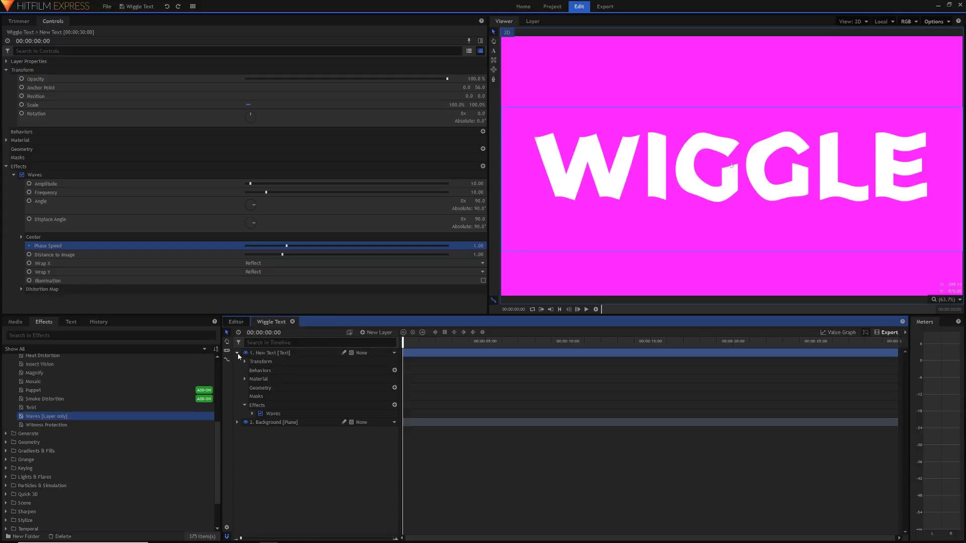
Duplicate the New Text layer and turn off Waves on the original
{"action": "left_click", "coordinate": [237, 353]}
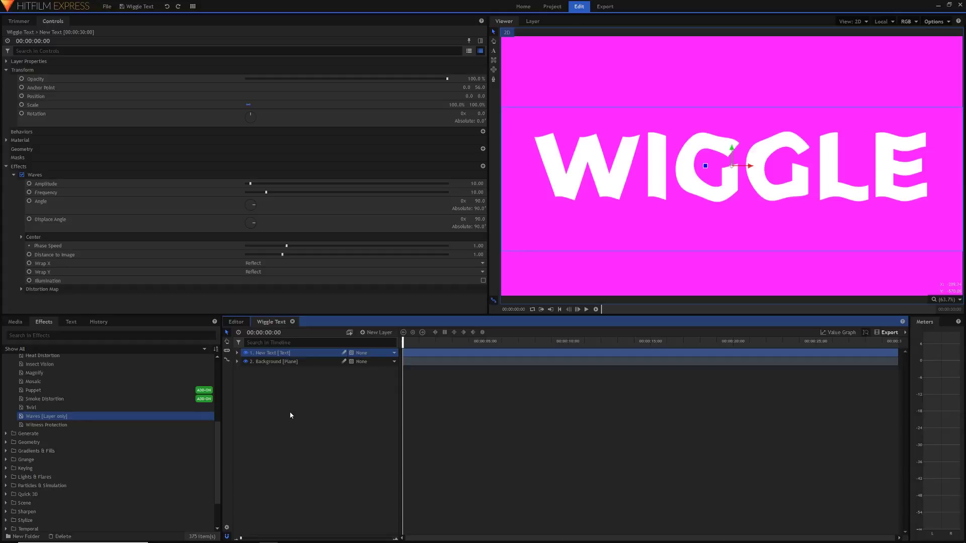
{"action": "key", "text": "ctrl+d"}
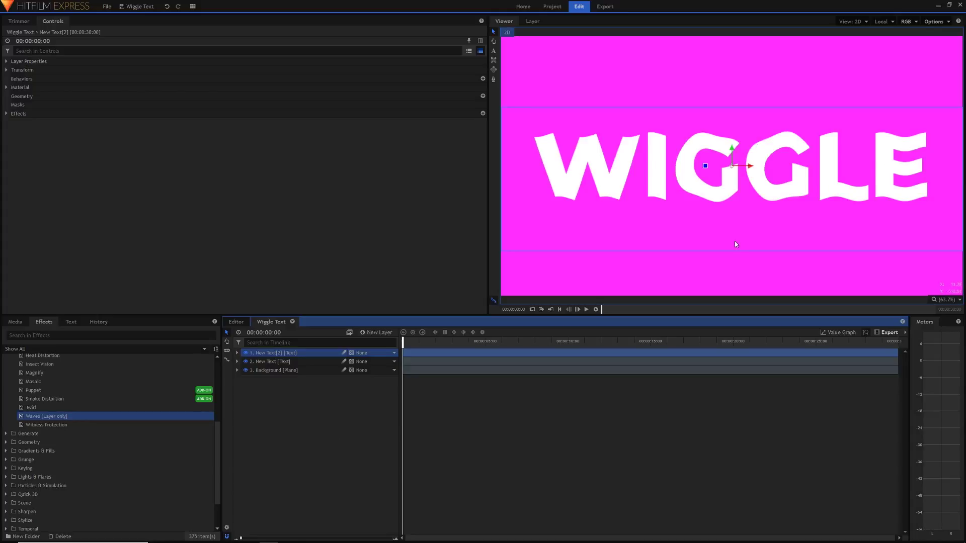
{"action": "key", "text": "ctrl+d"}
{"action": "key", "text": "ctrl+d"}
{"action": "key", "text": "ctrl+d"}
{"action": "key", "text": "ctrl+d"}
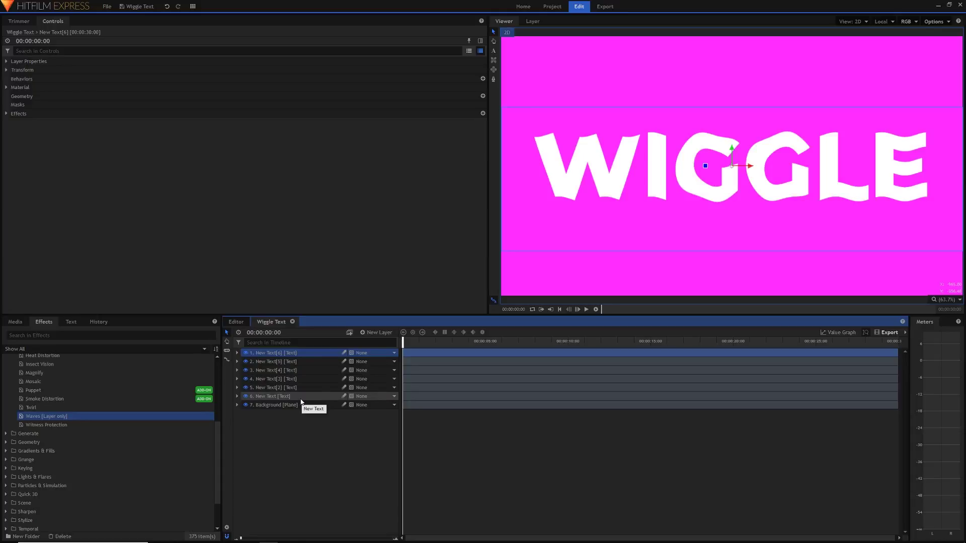
{"action": "left_click", "coordinate": [282, 396]}
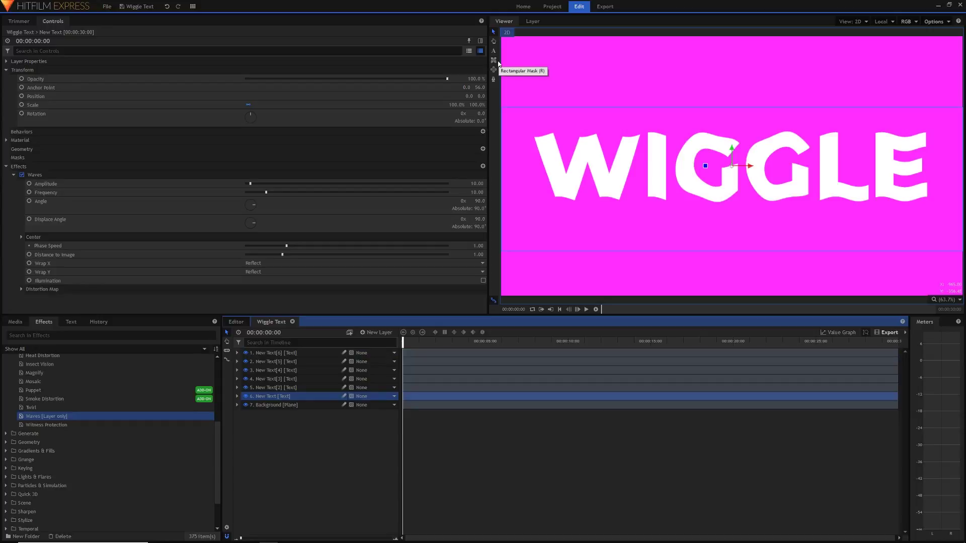
{"action": "left_click", "coordinate": [22, 174]}
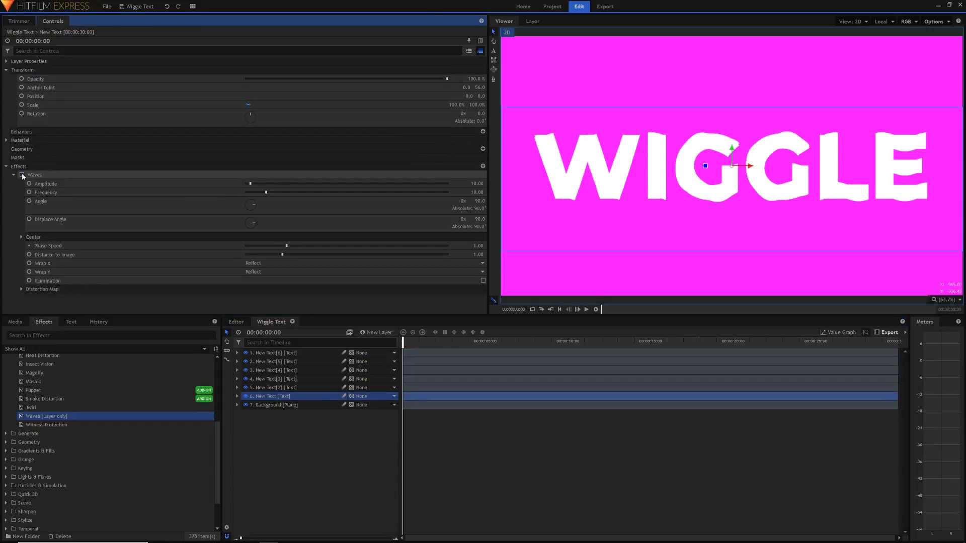
Hide the five duplicate WIGGLE text layers
{"action": "left_click", "coordinate": [246, 387]}
{"action": "left_click", "coordinate": [246, 378]}
{"action": "left_click", "coordinate": [245, 370]}
{"action": "left_click", "coordinate": [246, 362]}
{"action": "left_click", "coordinate": [245, 352]}
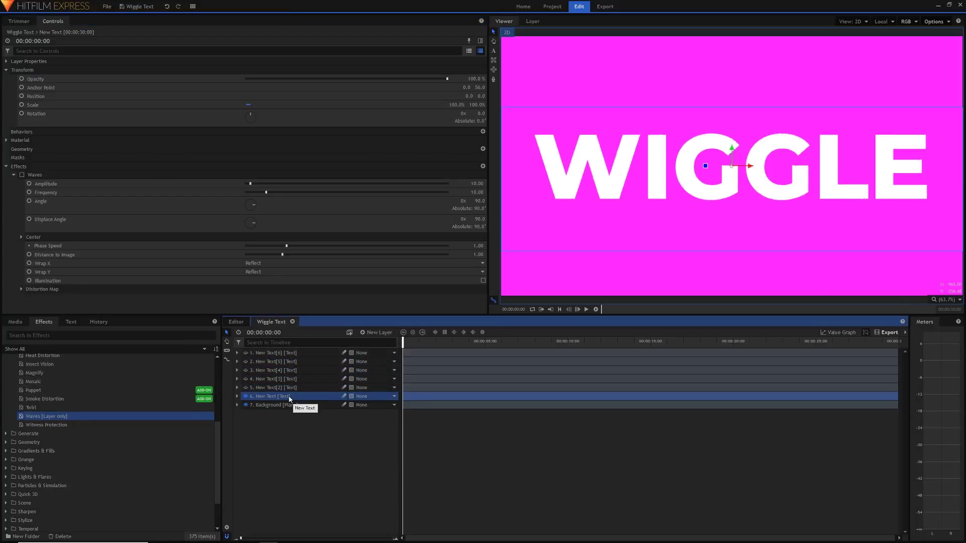
{"action": "left_click", "coordinate": [495, 61]}
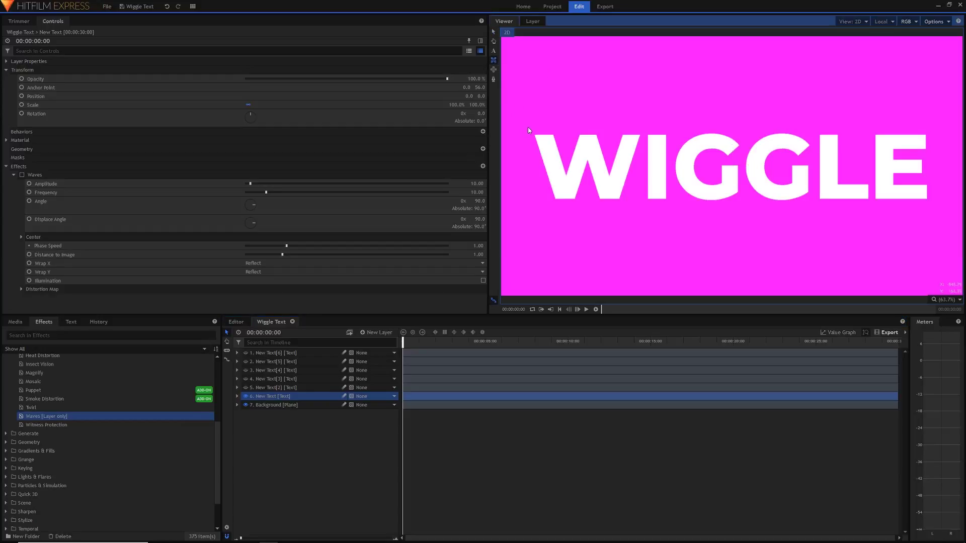
Draw rectangle masks isolating W on New Text, I on New Text[2], and first G on New Text[3]
{"action": "left_click_drag", "start_coordinate": [528, 127], "coordinate": [642, 199]}
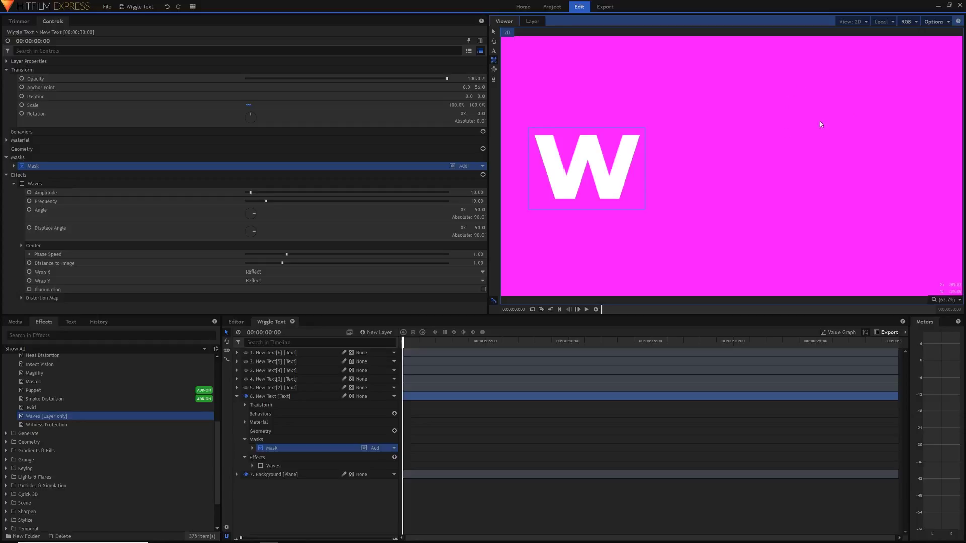
{"action": "left_click", "coordinate": [266, 387]}
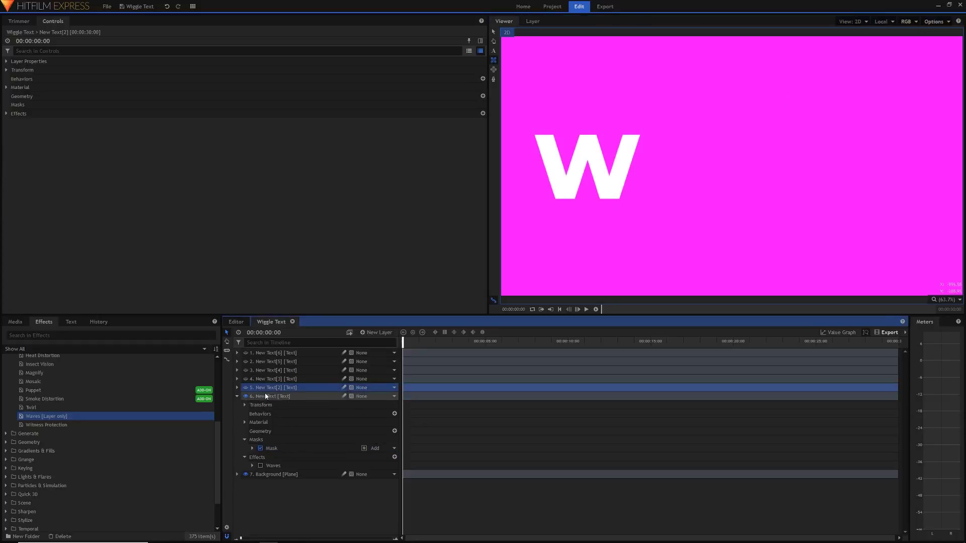
{"action": "left_click", "coordinate": [260, 449]}
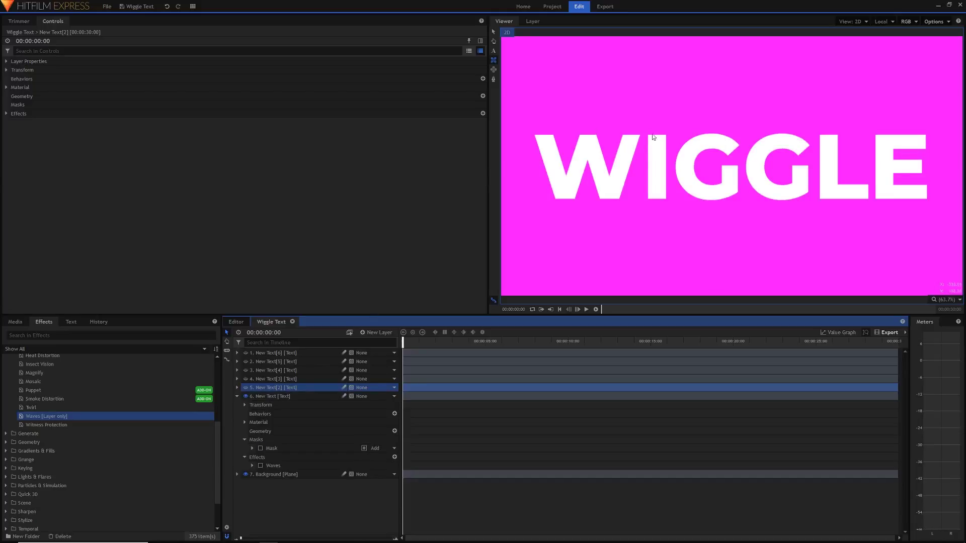
{"action": "left_click_drag", "start_coordinate": [644, 129], "coordinate": [670, 206]}
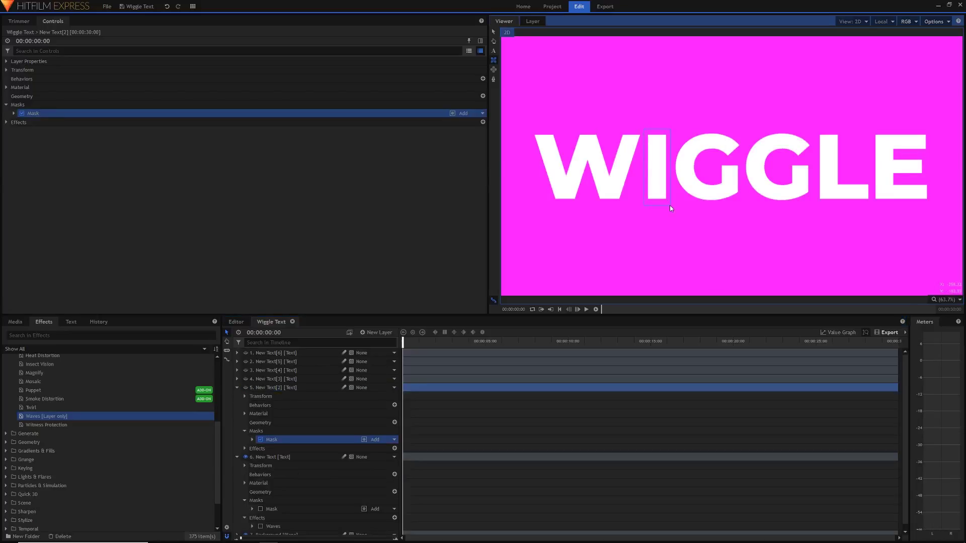
{"action": "left_click", "coordinate": [272, 381]}
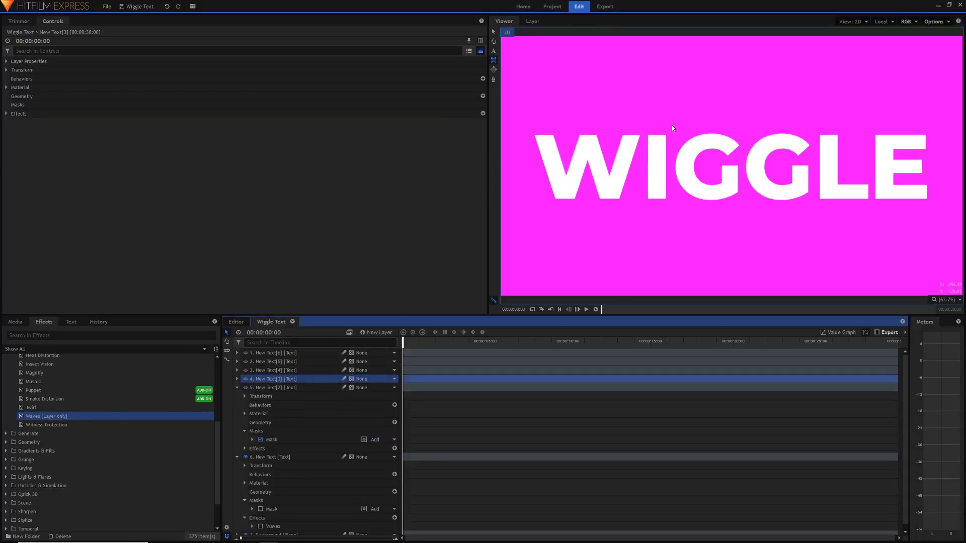
{"action": "left_click_drag", "start_coordinate": [672, 128], "coordinate": [743, 217]}
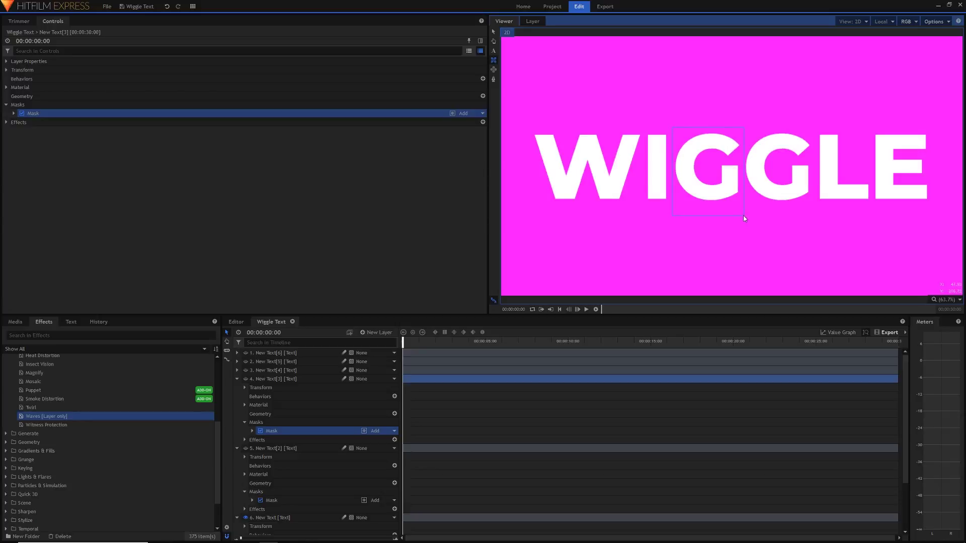
Mask the second G, the L and the E on New Text[4], [5] and [6]
{"action": "left_click", "coordinate": [291, 370]}
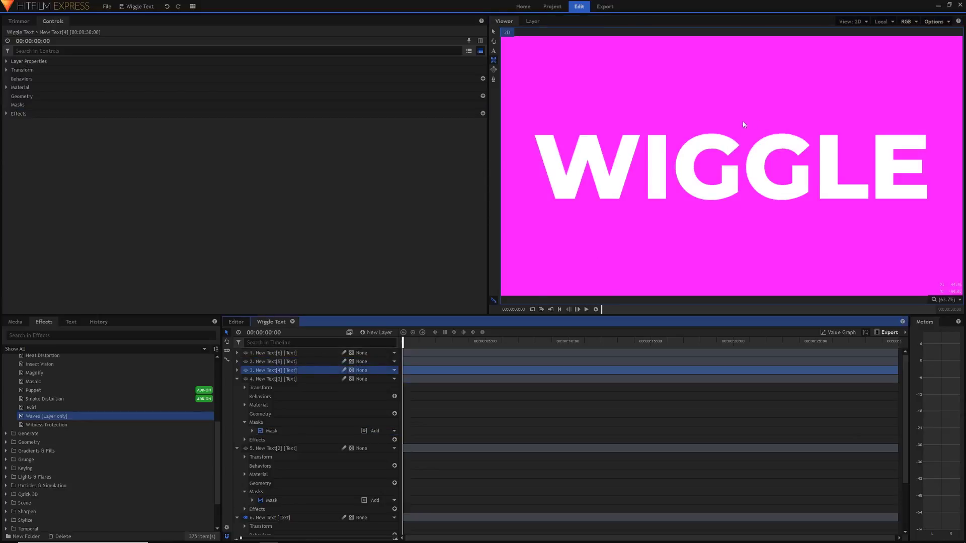
{"action": "left_click_drag", "start_coordinate": [741, 128], "coordinate": [813, 213]}
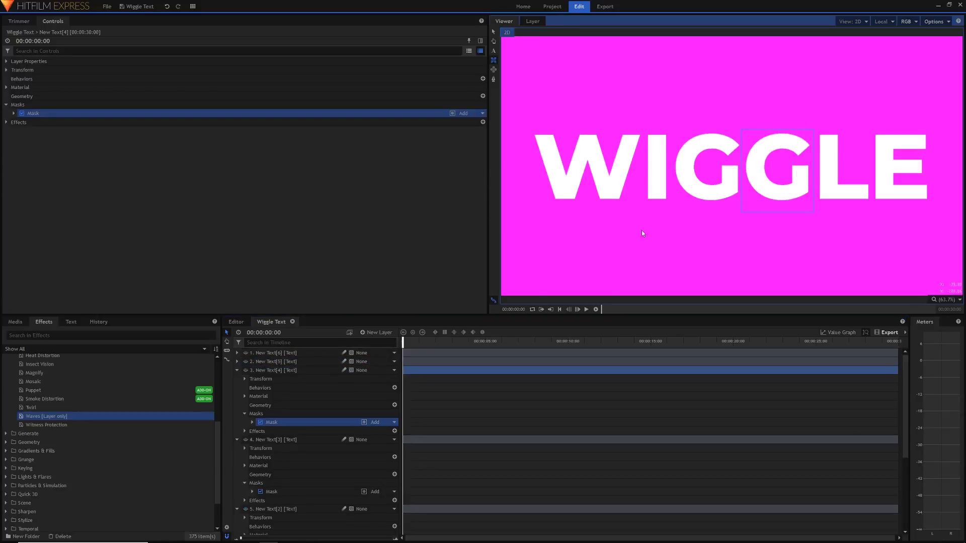
{"action": "left_click", "coordinate": [301, 362]}
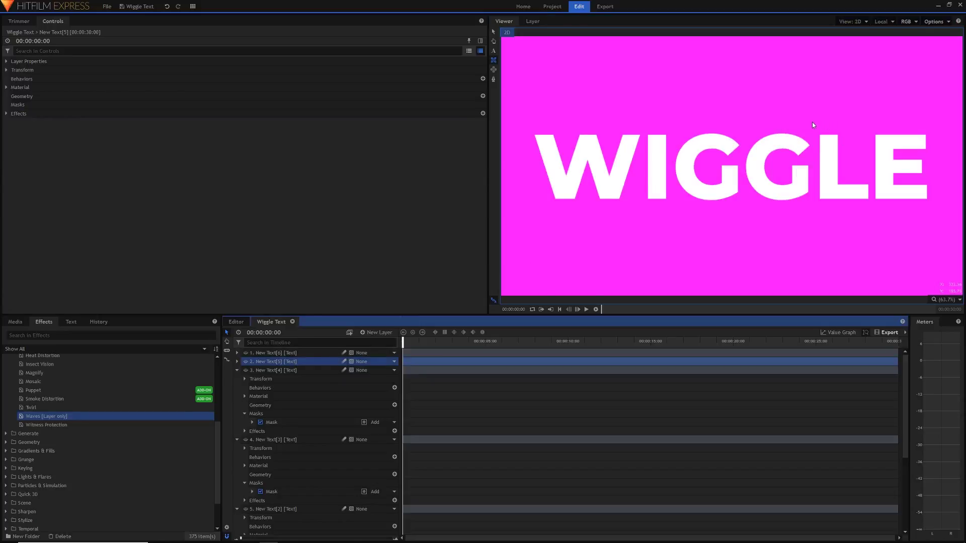
{"action": "left_click_drag", "start_coordinate": [812, 122], "coordinate": [849, 190]}
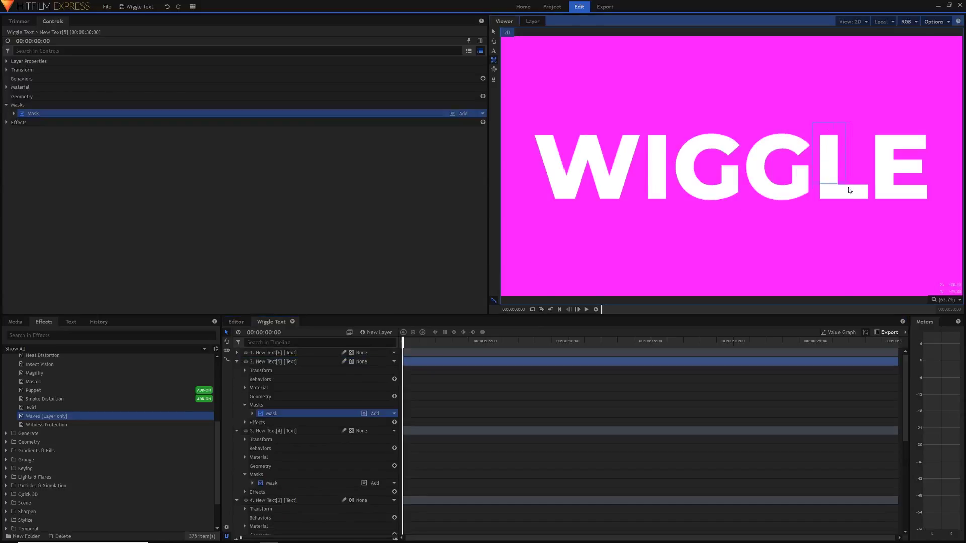
{"action": "left_click", "coordinate": [282, 353]}
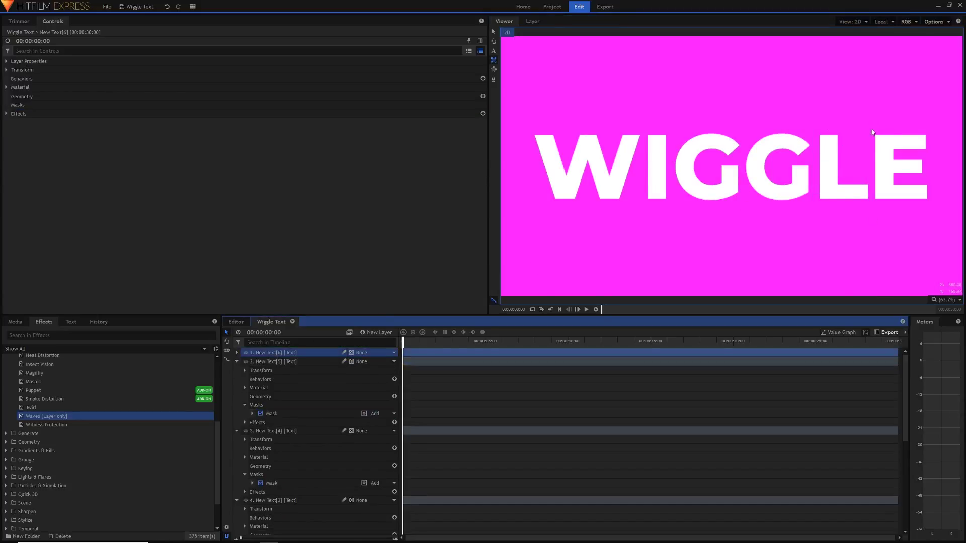
{"action": "left_click_drag", "start_coordinate": [871, 128], "coordinate": [934, 210]}
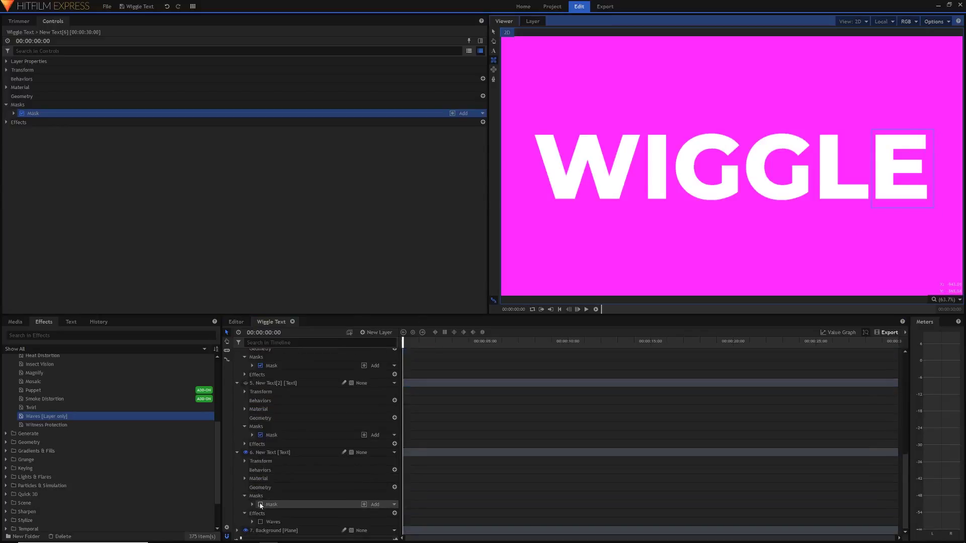
Unhide every letter layer so WIGGLE reads in full
{"action": "scroll", "coordinate": [262, 496], "scroll_direction": "down", "scroll_amount": 5}
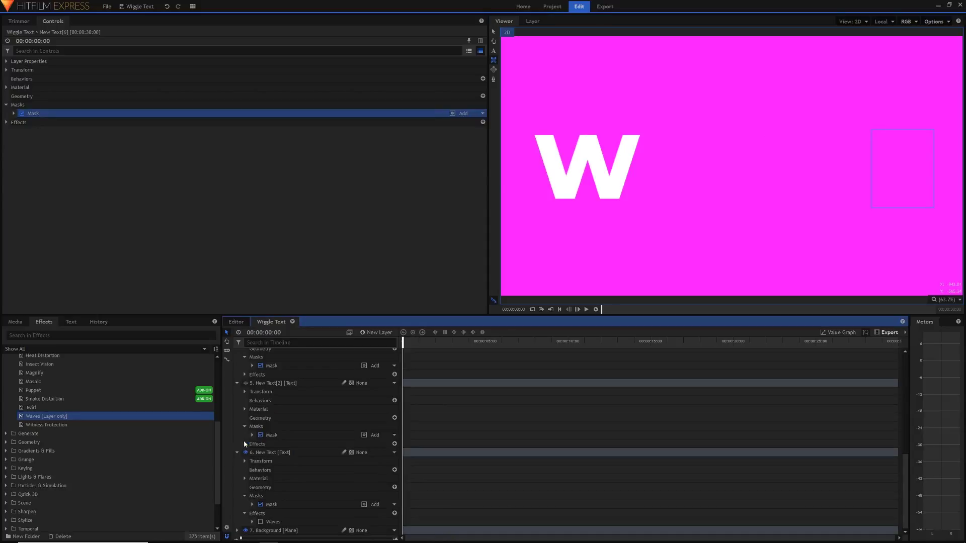
{"action": "left_click", "coordinate": [246, 383]}
{"action": "scroll", "coordinate": [247, 385], "scroll_direction": "up", "scroll_amount": 3}
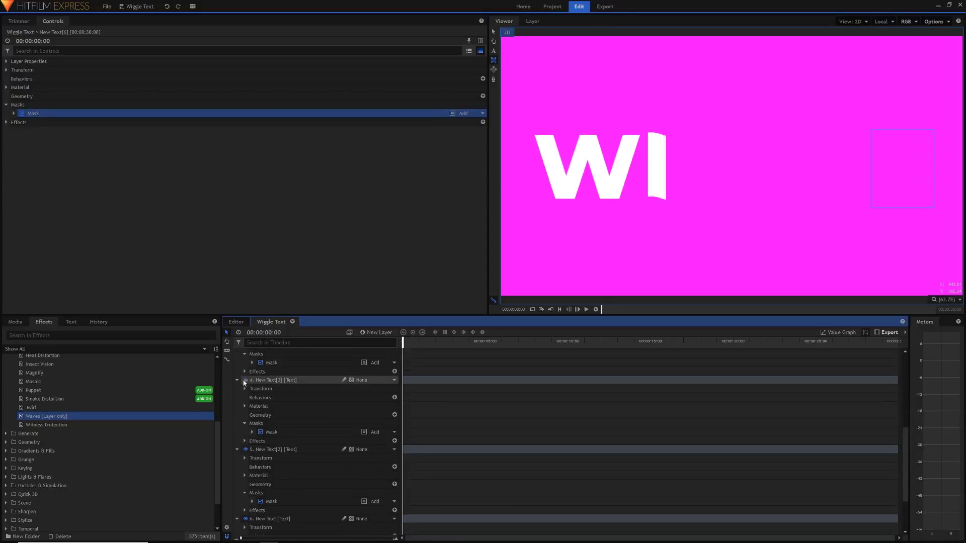
{"action": "left_click", "coordinate": [245, 384]}
{"action": "scroll", "coordinate": [245, 384], "scroll_direction": "up", "scroll_amount": 3}
{"action": "left_click", "coordinate": [246, 374]}
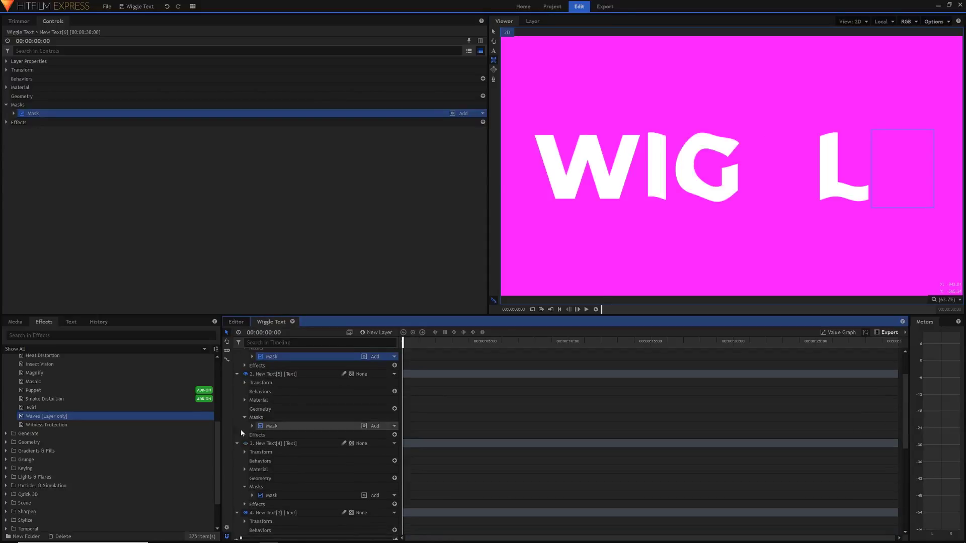
{"action": "left_click", "coordinate": [246, 444]}
{"action": "scroll", "coordinate": [252, 426], "scroll_direction": "up", "scroll_amount": 2}
{"action": "left_click", "coordinate": [246, 353]}
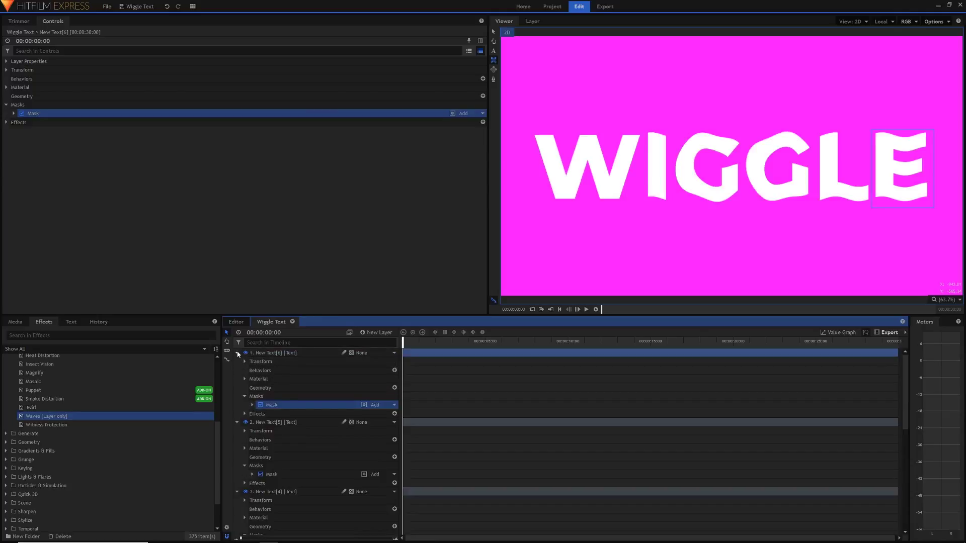
Collapse the letter layers, enable Waves on New Text, and preview playback from near one second
{"action": "left_click", "coordinate": [238, 353]}
{"action": "left_click", "coordinate": [237, 361]}
{"action": "left_click", "coordinate": [237, 371]}
{"action": "left_click", "coordinate": [237, 379]}
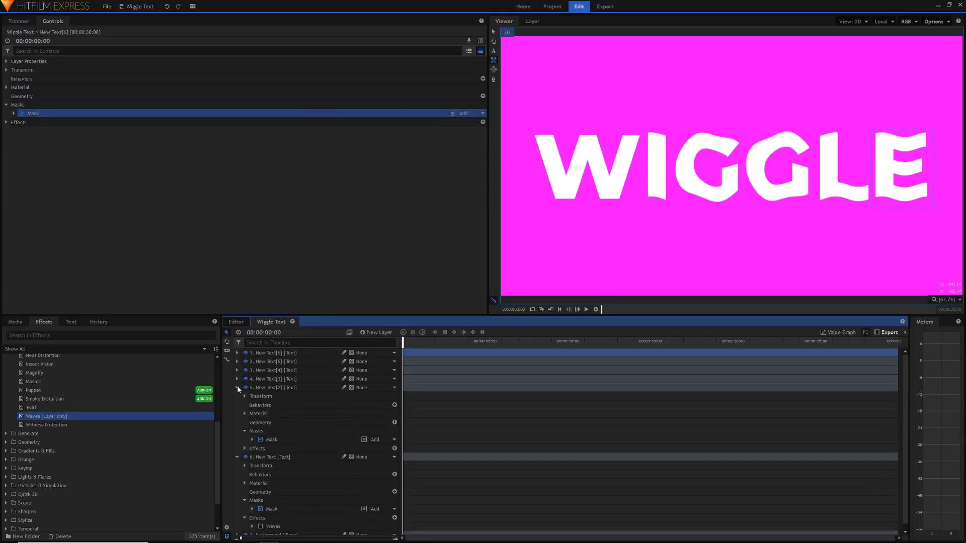
{"action": "left_click", "coordinate": [237, 388]}
{"action": "left_click", "coordinate": [260, 466]}
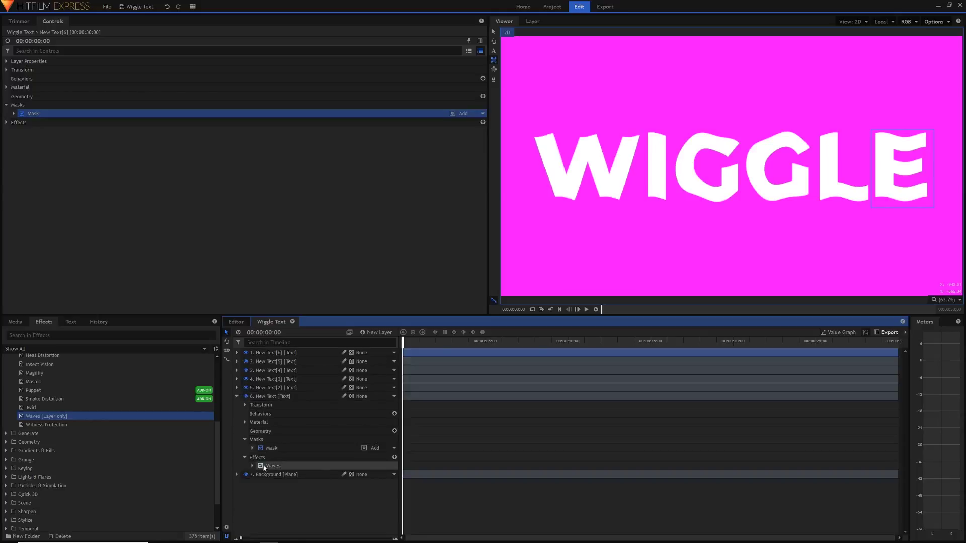
{"action": "left_click", "coordinate": [416, 341]}
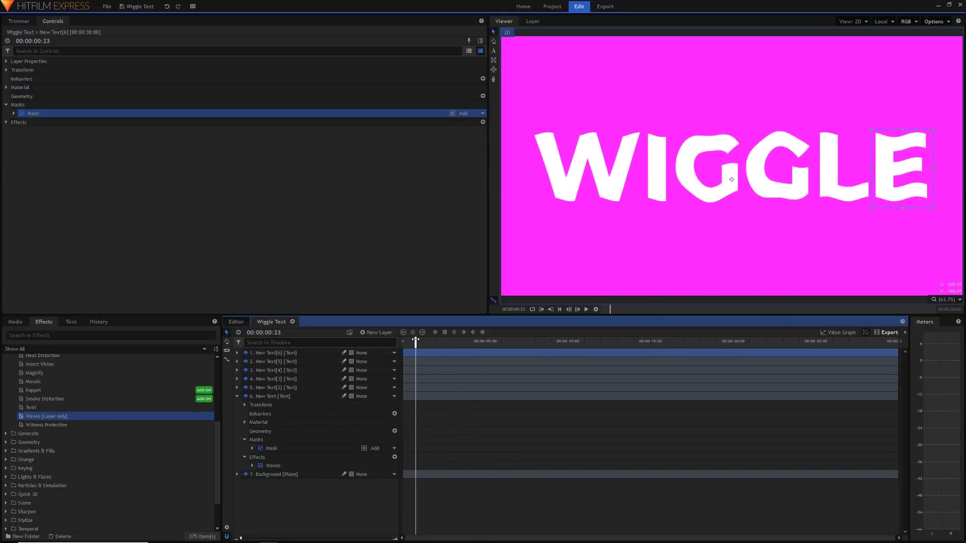
{"action": "key", "text": "space"}
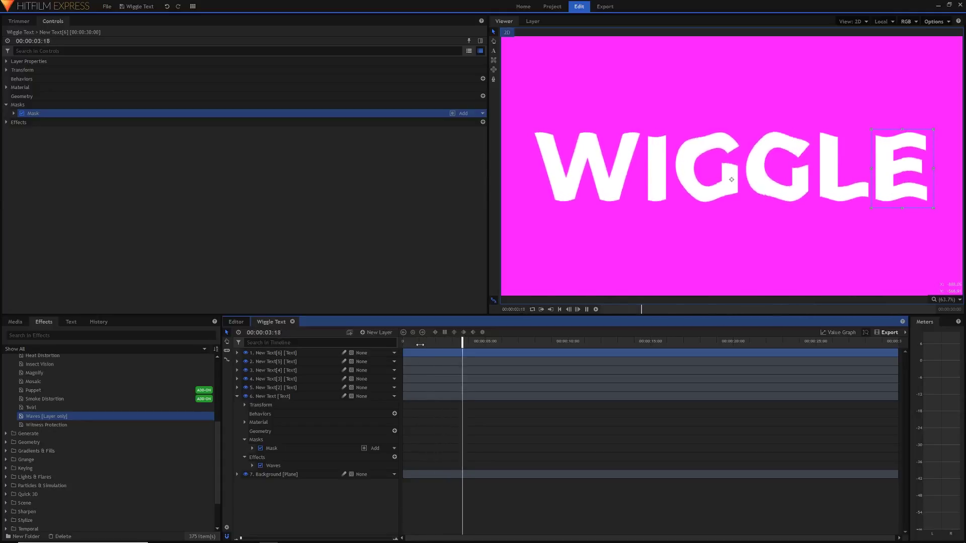
{"action": "key", "text": "space"}
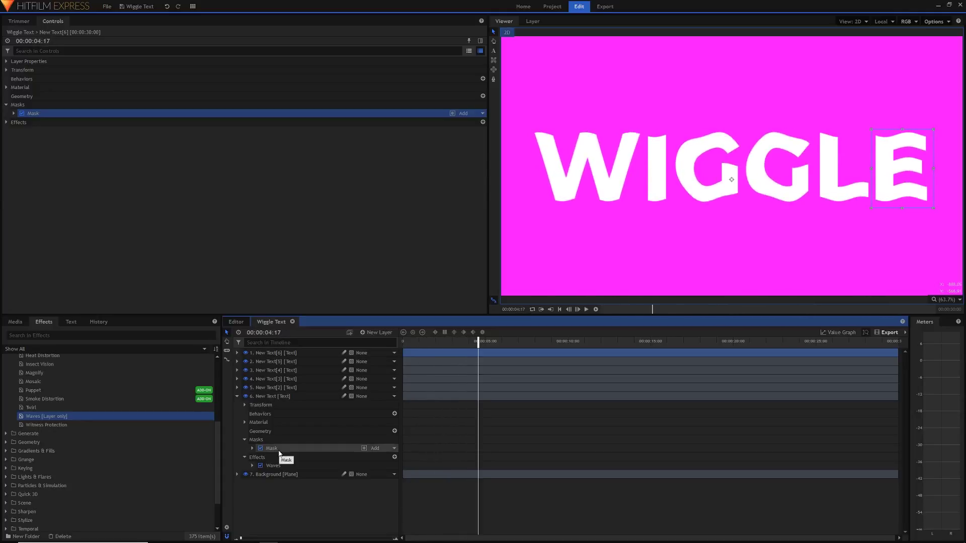
Select the New Text[6] layer and show its applied effects
{"action": "left_click", "coordinate": [238, 396]}
{"action": "left_click", "coordinate": [288, 353]}
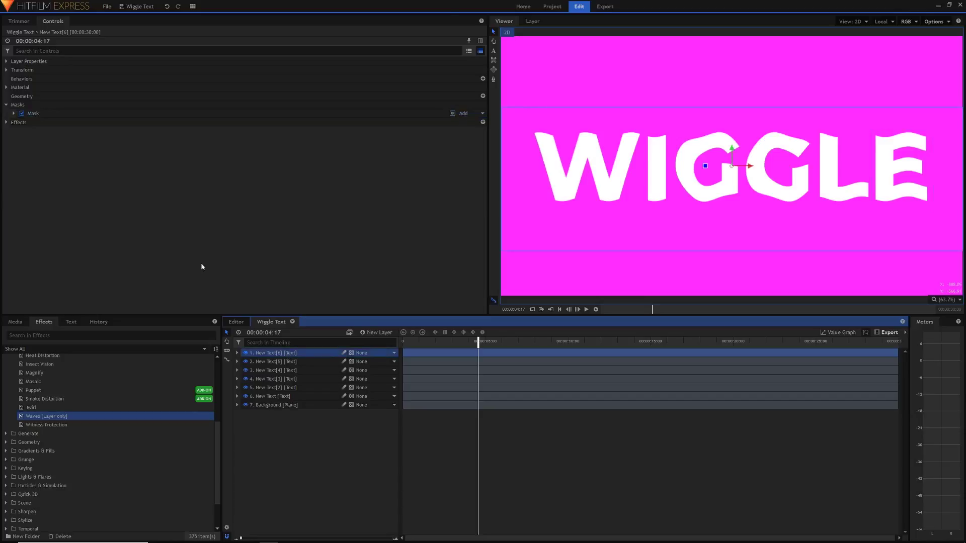
{"action": "left_click", "coordinate": [6, 123]}
Retune the E letter's Waves: adjust amplitude, move its center right of WIGGLE, slow phase speed
{"action": "left_click", "coordinate": [13, 130]}
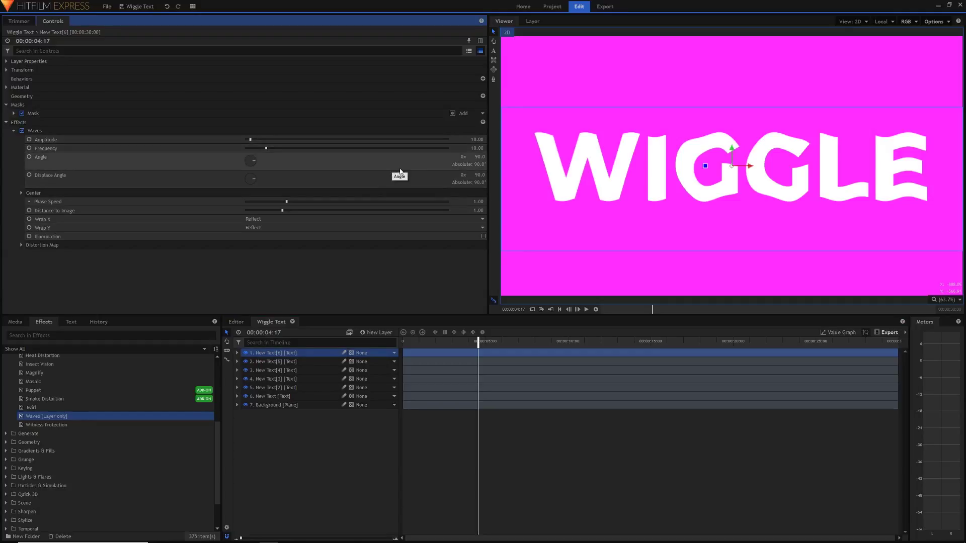
{"action": "mouse_move", "coordinate": [476, 139]}
{"action": "left_mouse_down"}
{"action": "mouse_move", "coordinate": [490, 139]}
{"action": "mouse_move", "coordinate": [476, 140]}
{"action": "mouse_move", "coordinate": [479, 174]}
{"action": "left_mouse_up"}
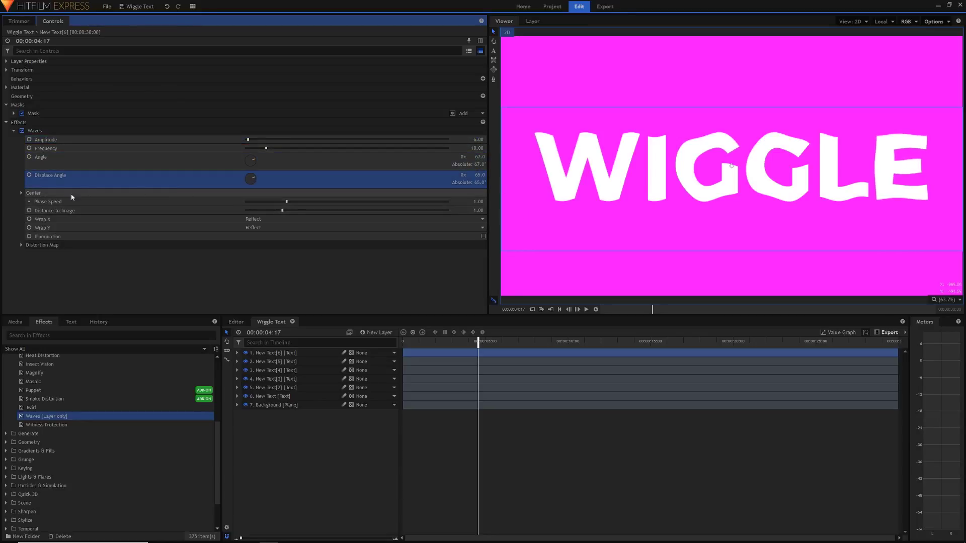
{"action": "left_click", "coordinate": [21, 193]}
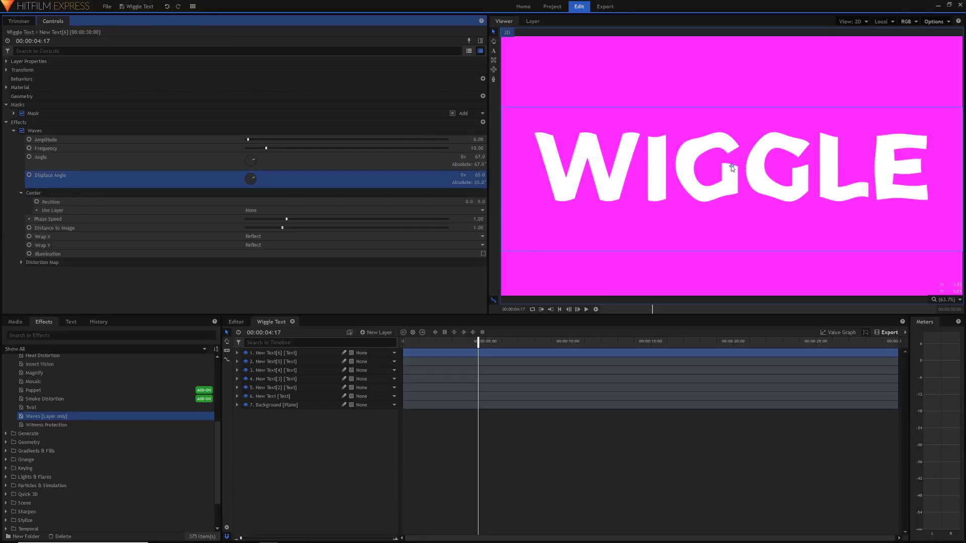
{"action": "left_click_drag", "start_coordinate": [732, 165], "coordinate": [864, 175]}
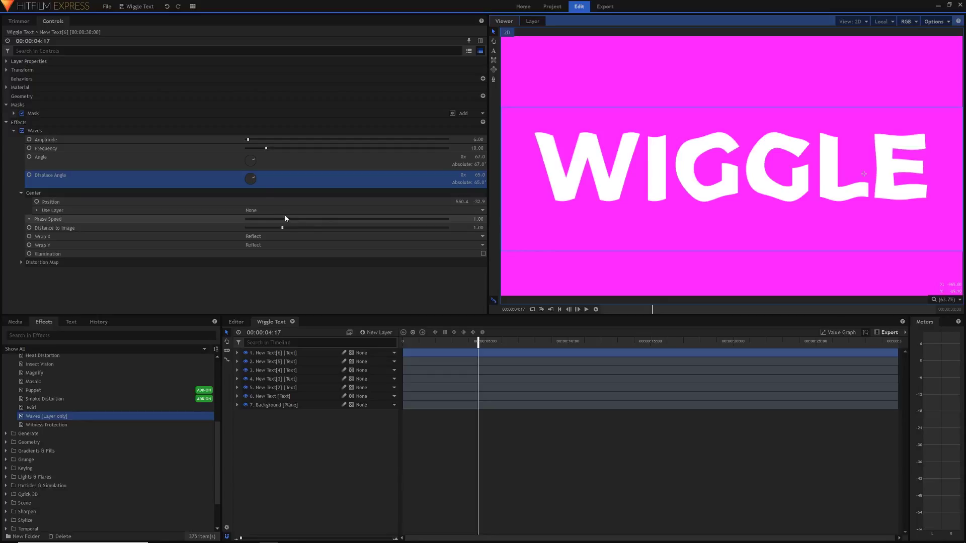
{"action": "left_click_drag", "start_coordinate": [285, 218], "coordinate": [300, 221]}
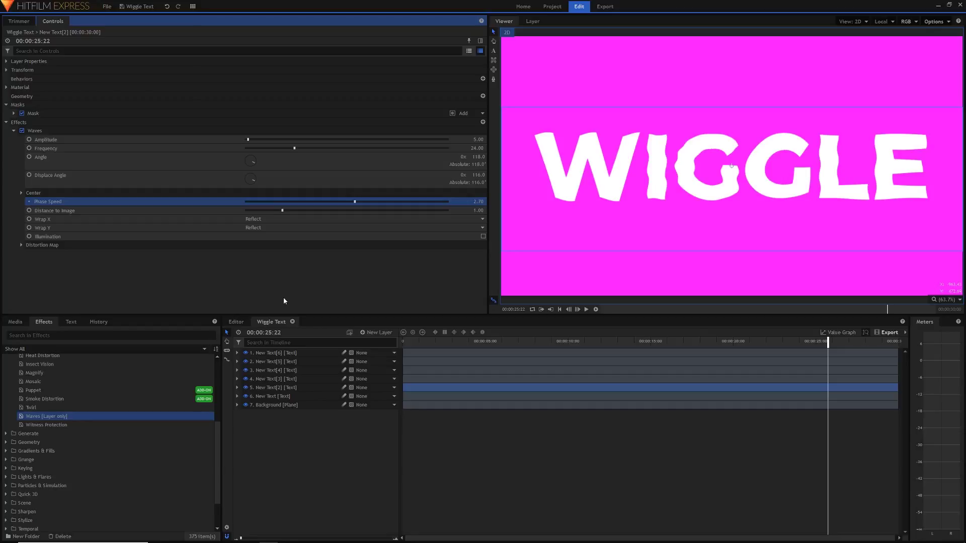
Rewind the playhead to the start and play the animation
{"action": "left_click", "coordinate": [444, 418]}
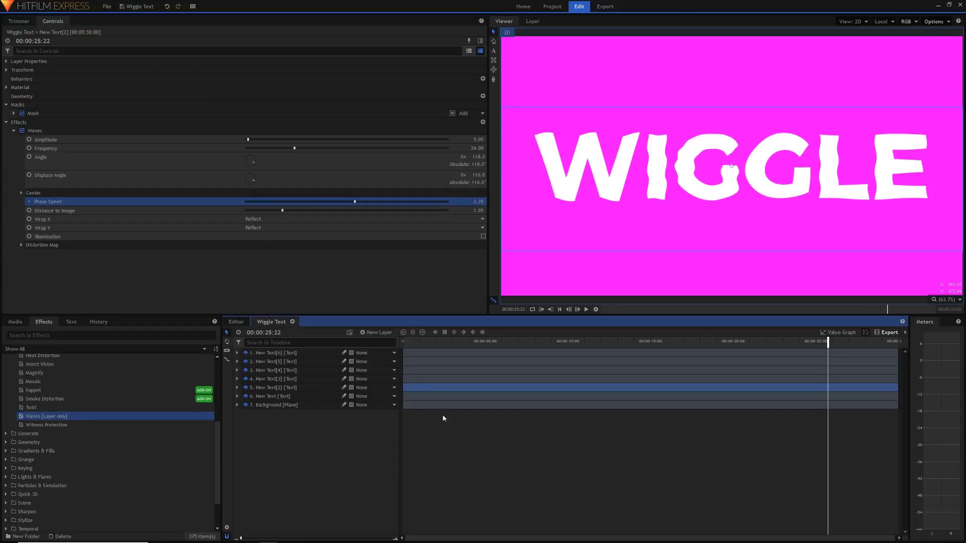
{"action": "left_click_drag", "start_coordinate": [408, 342], "coordinate": [394, 342]}
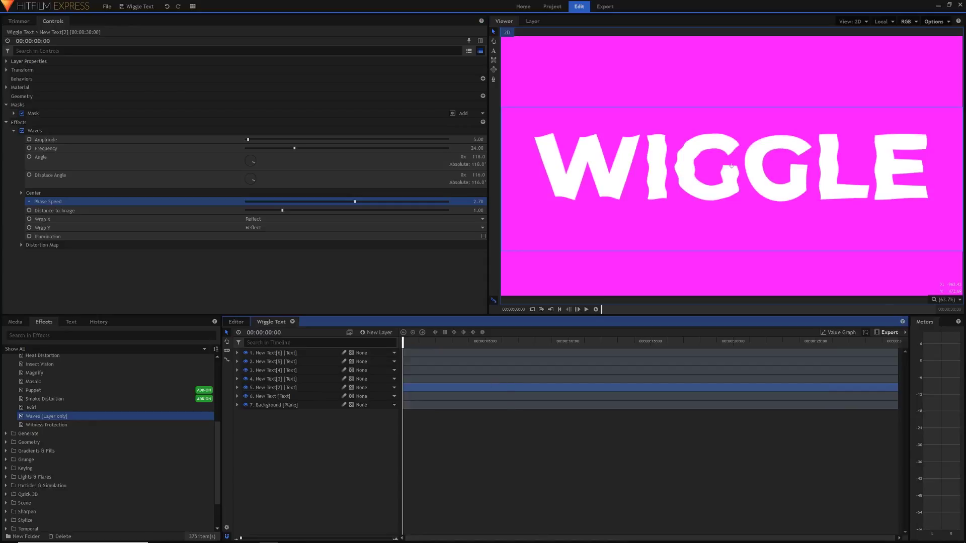
{"action": "key", "text": "space"}
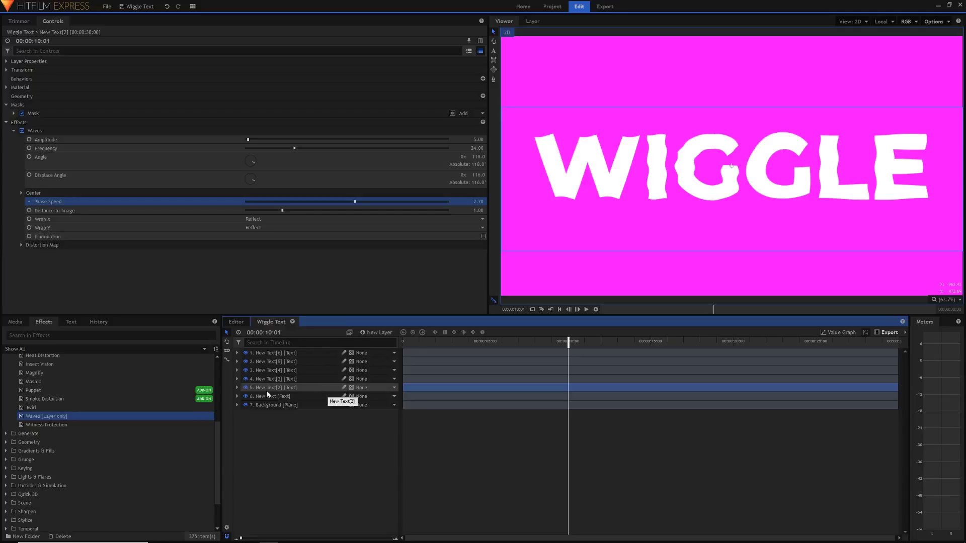
{"action": "scroll", "coordinate": [83, 425], "scroll_direction": "up", "scroll_amount": 3}
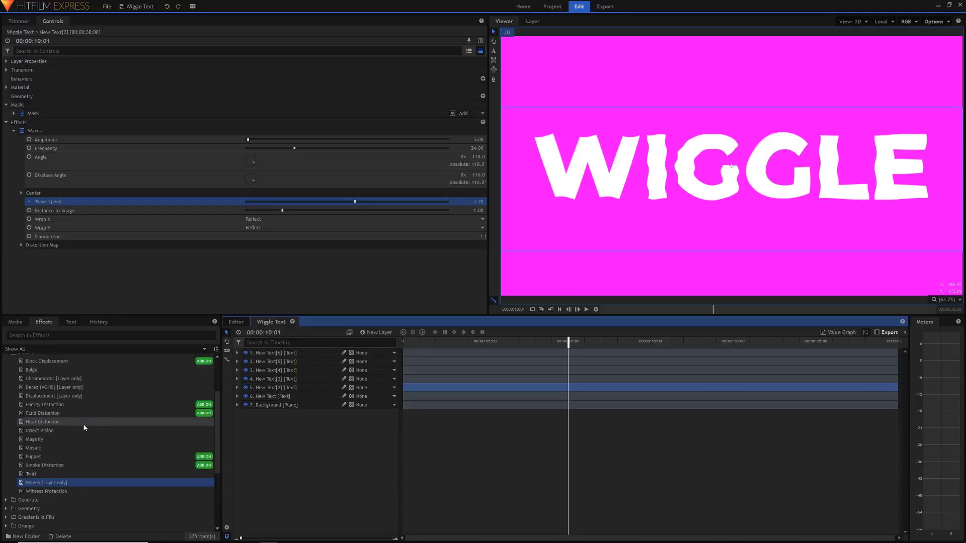
{"action": "scroll", "coordinate": [29, 397], "scroll_direction": "up", "scroll_amount": 3}
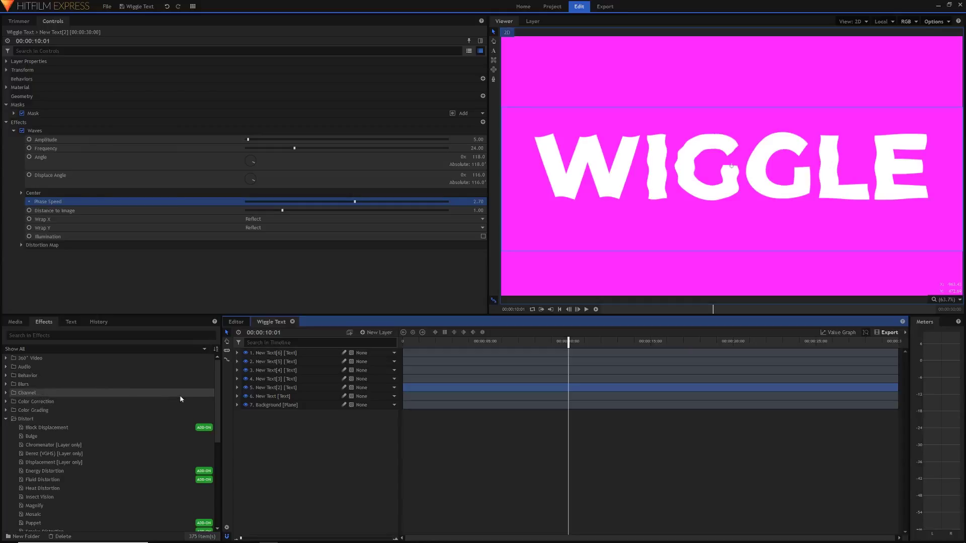
{"action": "left_click_drag", "start_coordinate": [218, 409], "coordinate": [218, 436]}
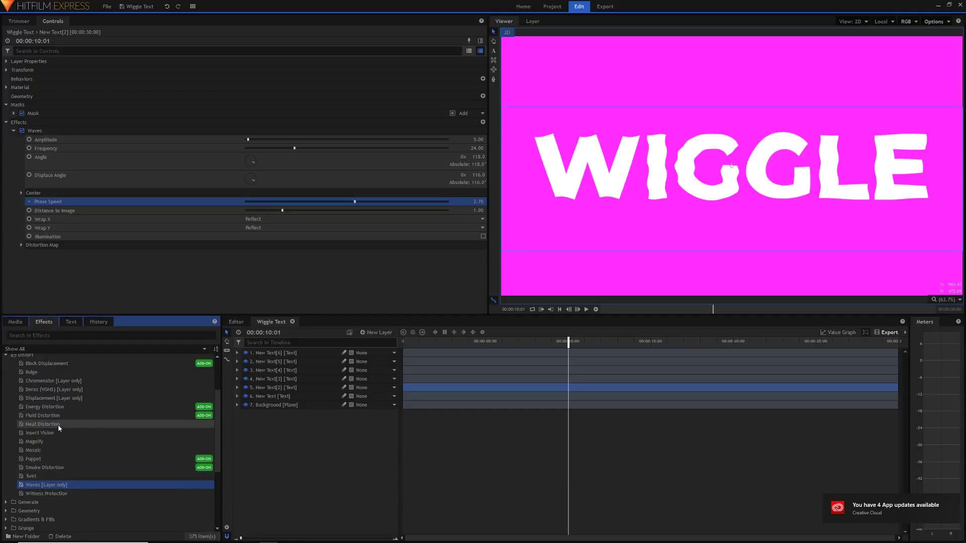
{"action": "scroll", "coordinate": [185, 421], "scroll_direction": "up", "scroll_amount": 1}
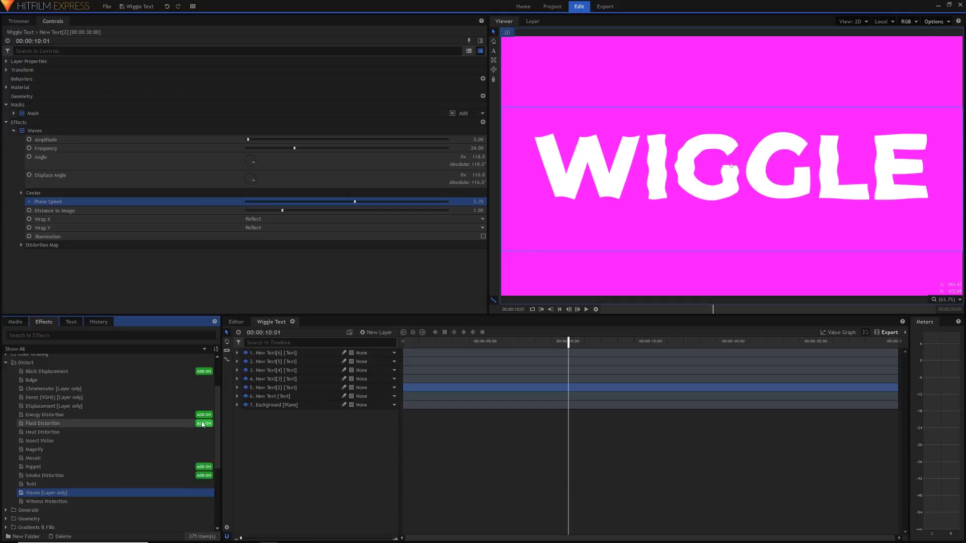
{"action": "scroll", "coordinate": [218, 424], "scroll_direction": "down", "scroll_amount": 1}
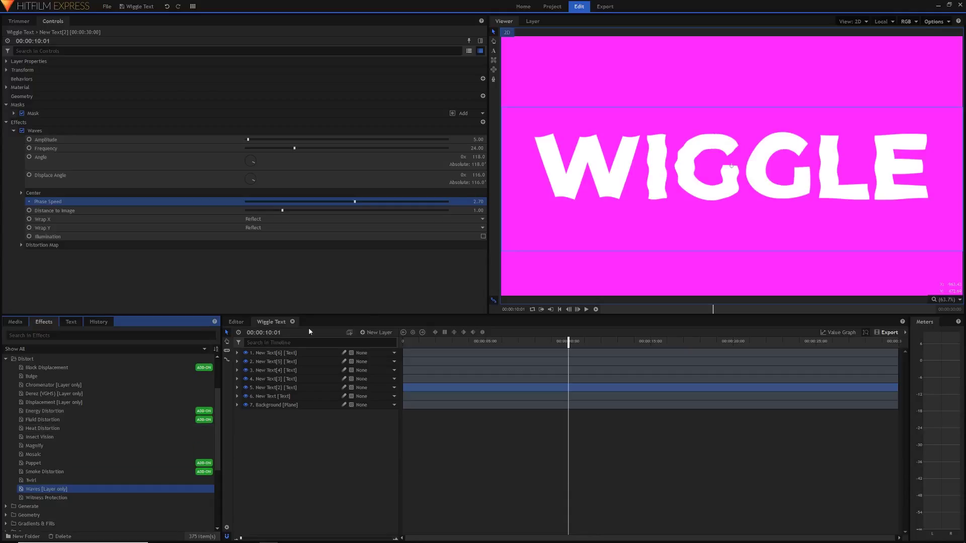
Add a New Grade layer on top with Distort > Heat Distortion, then select New Text
{"action": "left_click", "coordinate": [380, 333]}
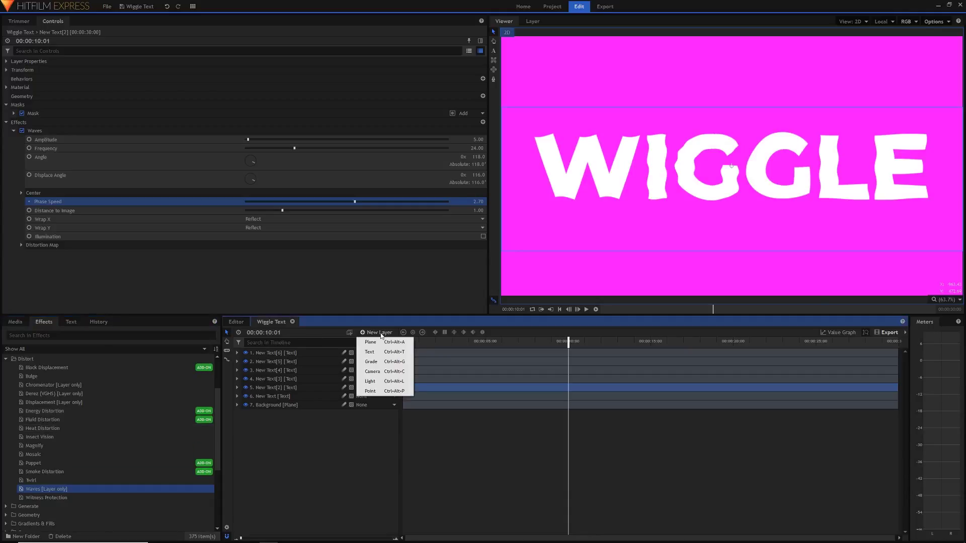
{"action": "left_click", "coordinate": [378, 362]}
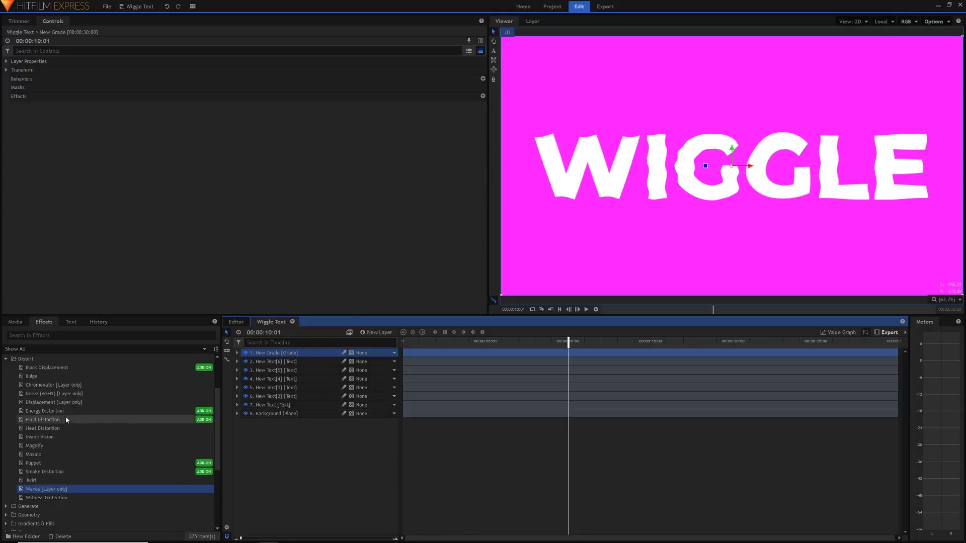
{"action": "left_click_drag", "start_coordinate": [56, 429], "coordinate": [281, 355]}
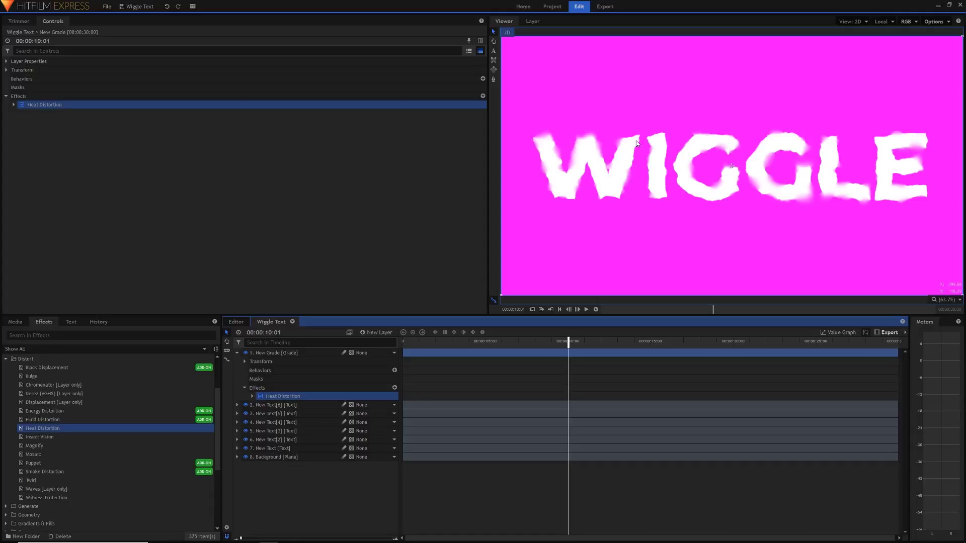
{"action": "left_click", "coordinate": [276, 450]}
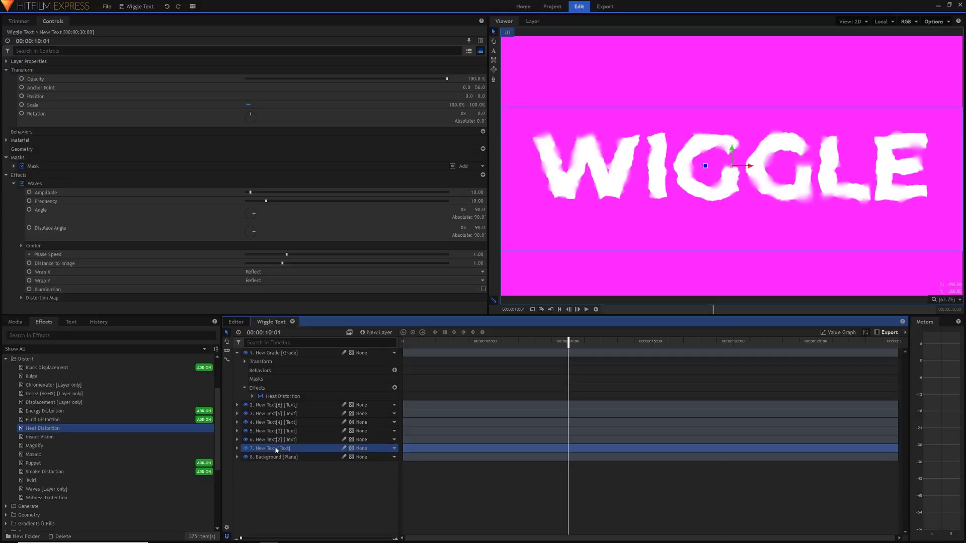
Duplicate New Text, move the copy to second place, and hide all six letter layers
{"action": "key", "text": "ctrl+d"}
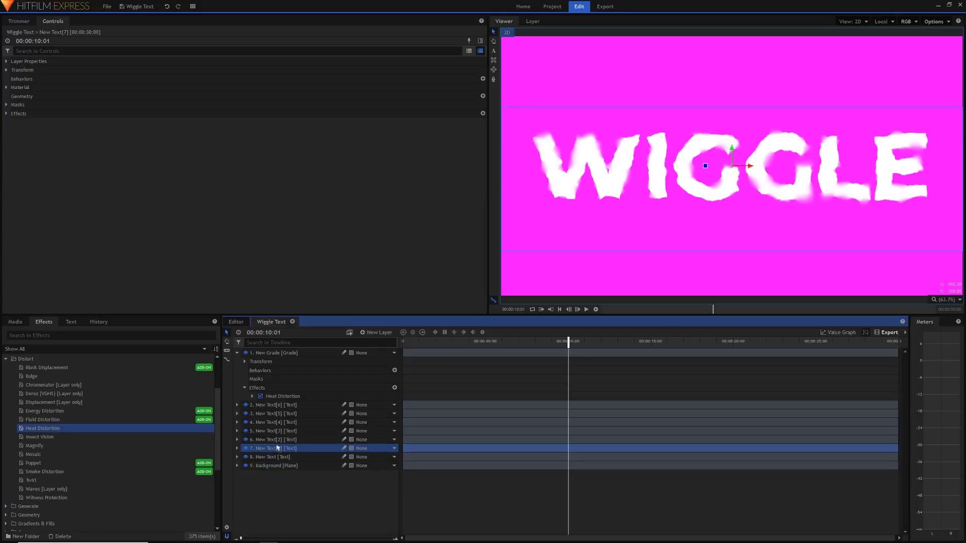
{"action": "left_click_drag", "start_coordinate": [276, 450], "coordinate": [264, 410]}
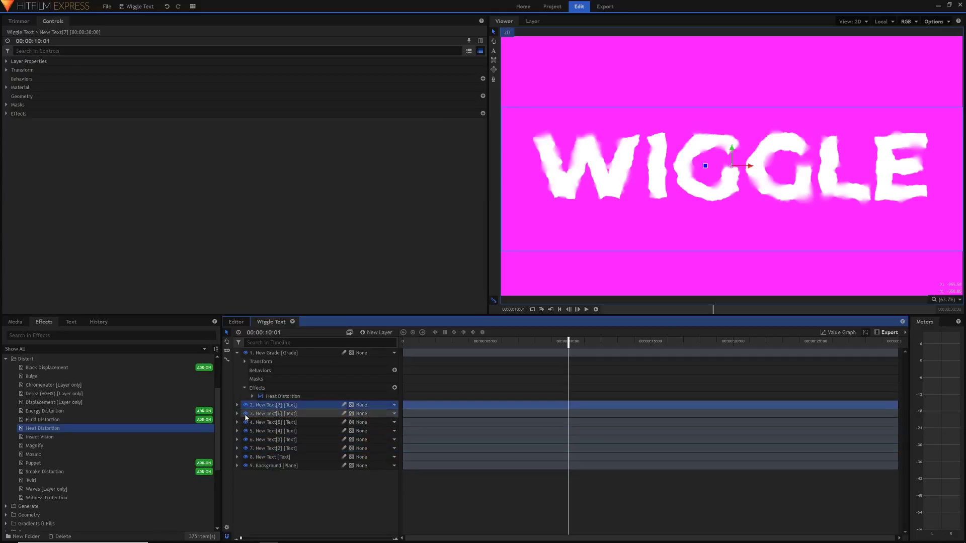
{"action": "left_click", "coordinate": [246, 413]}
{"action": "left_click", "coordinate": [246, 422]}
{"action": "left_click", "coordinate": [245, 431]}
{"action": "left_click", "coordinate": [246, 439]}
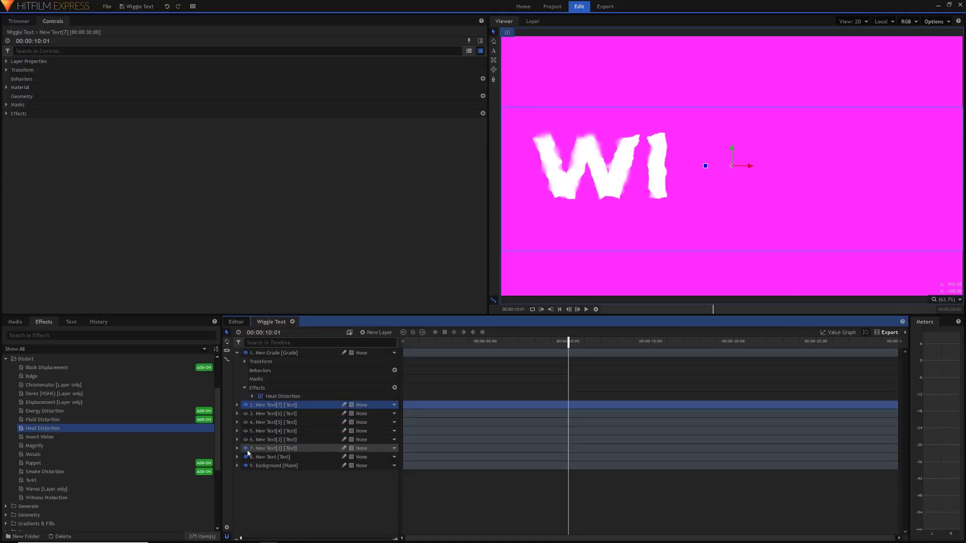
{"action": "left_click", "coordinate": [245, 448]}
{"action": "left_click", "coordinate": [246, 457]}
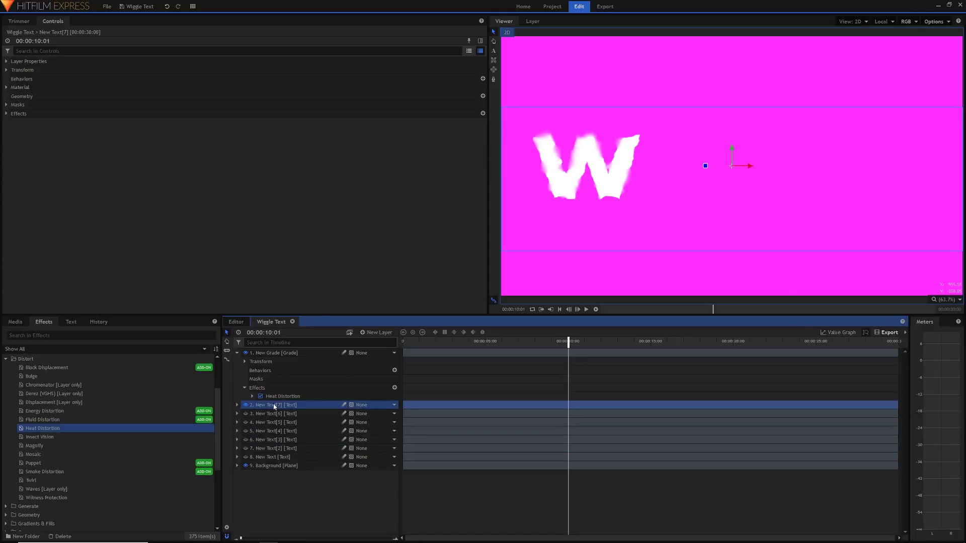
Turn off the mask and the Waves effect on the copied text layer
{"action": "left_click", "coordinate": [15, 104]}
{"action": "left_click", "coordinate": [21, 113]}
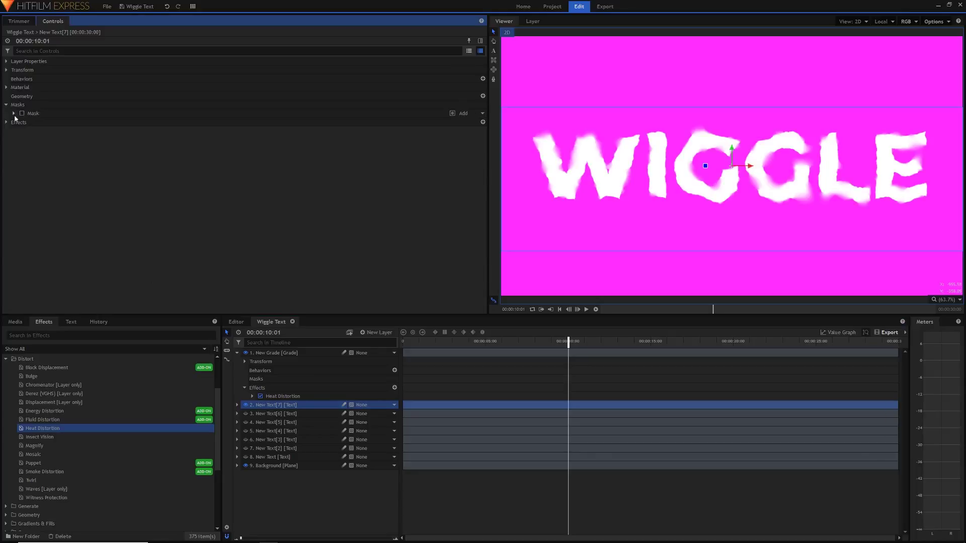
{"action": "left_click", "coordinate": [6, 122]}
{"action": "left_click", "coordinate": [22, 130]}
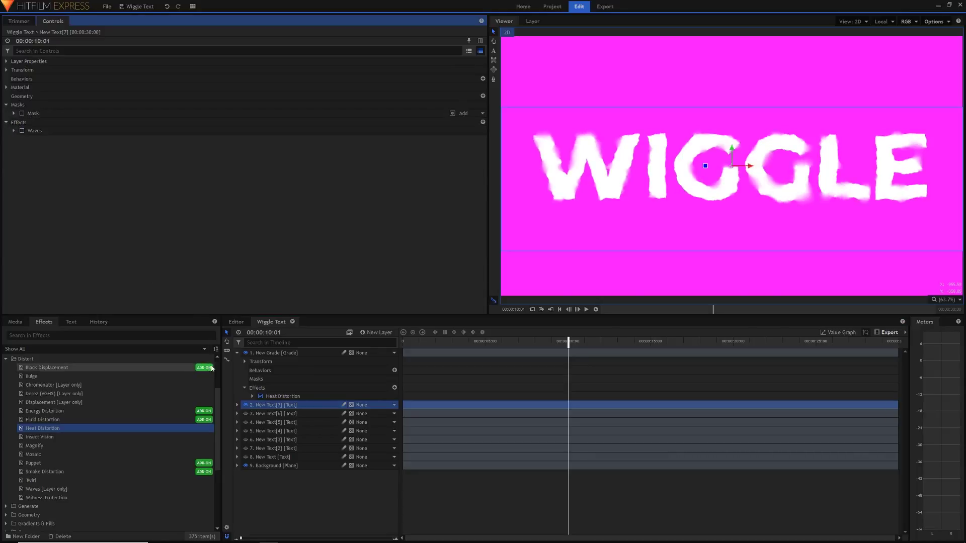
{"action": "left_click", "coordinate": [246, 353]}
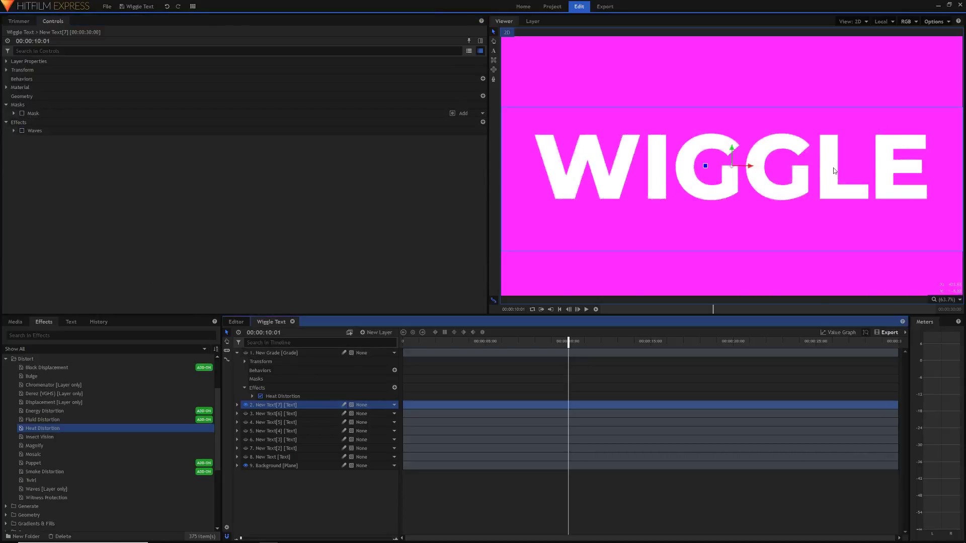
{"action": "left_click", "coordinate": [246, 352]}
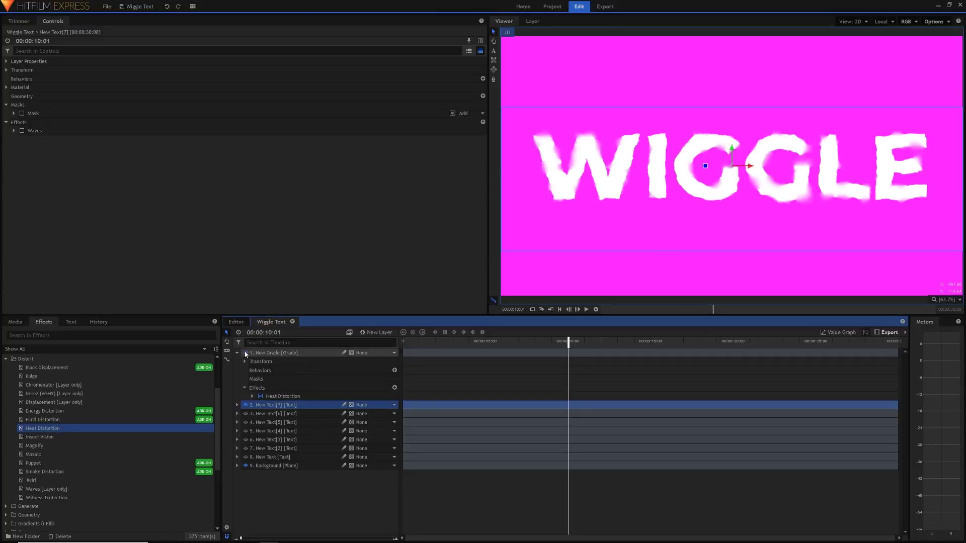
{"action": "left_click", "coordinate": [417, 342]}
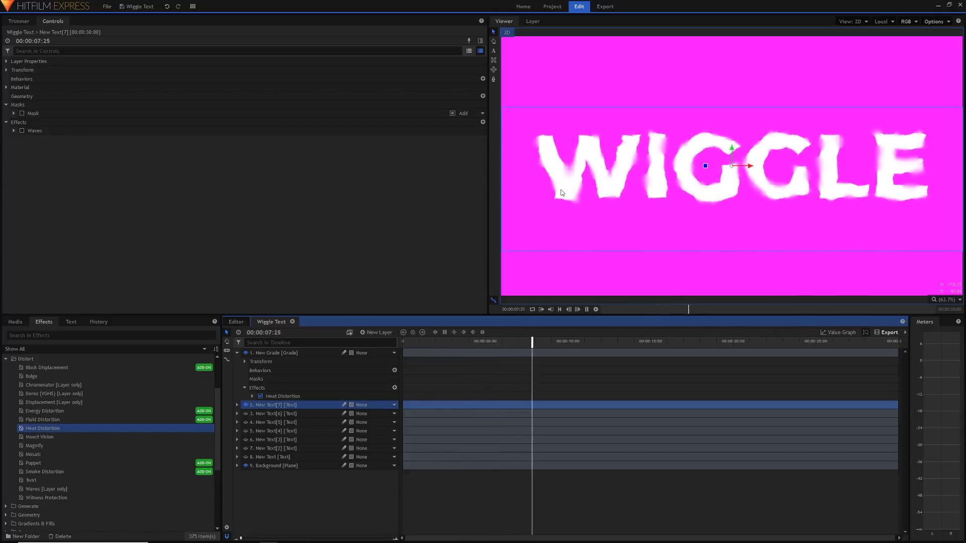
{"action": "key", "text": "space"}
Move Heat Distortion from the grade layer onto New Text[7] and preview it
{"action": "left_click", "coordinate": [285, 397]}
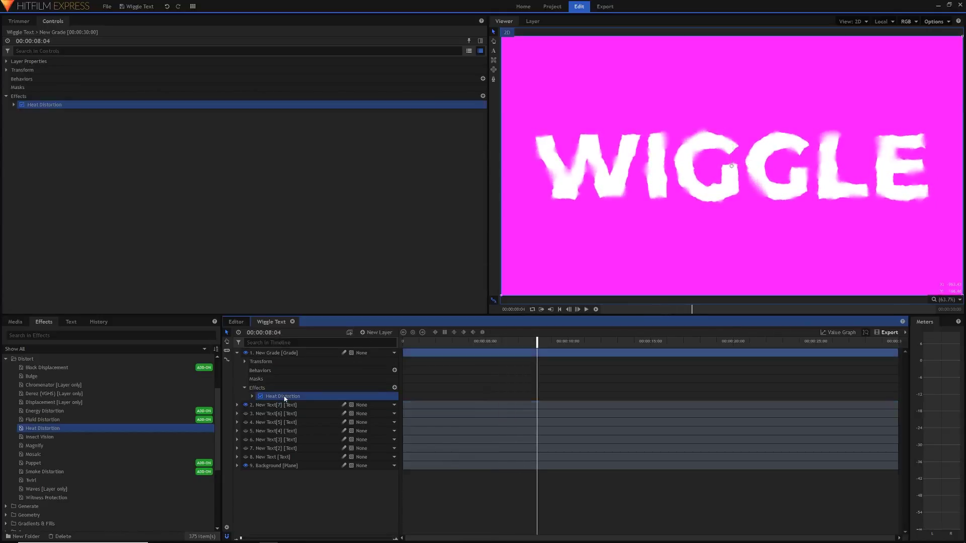
{"action": "left_click", "coordinate": [288, 406]}
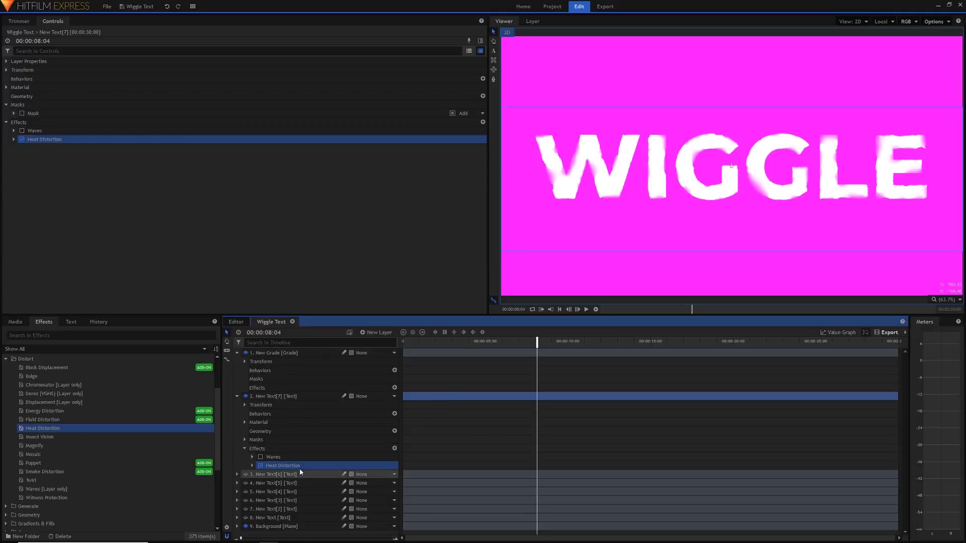
{"action": "key", "text": "space"}
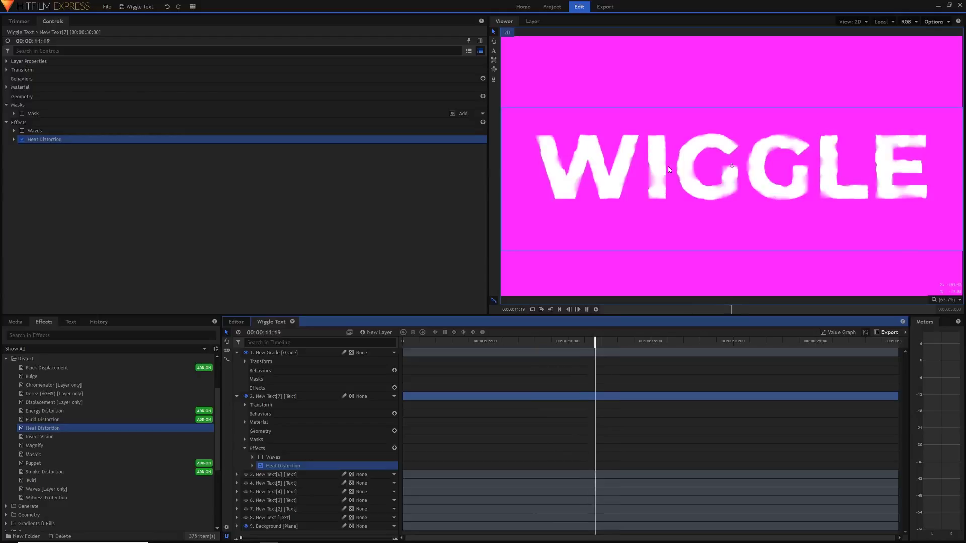
Set Heat Distortion's Diffusion Strength to 0.0 and preview from near the start
{"action": "left_click", "coordinate": [13, 139]}
{"action": "key", "text": "space"}
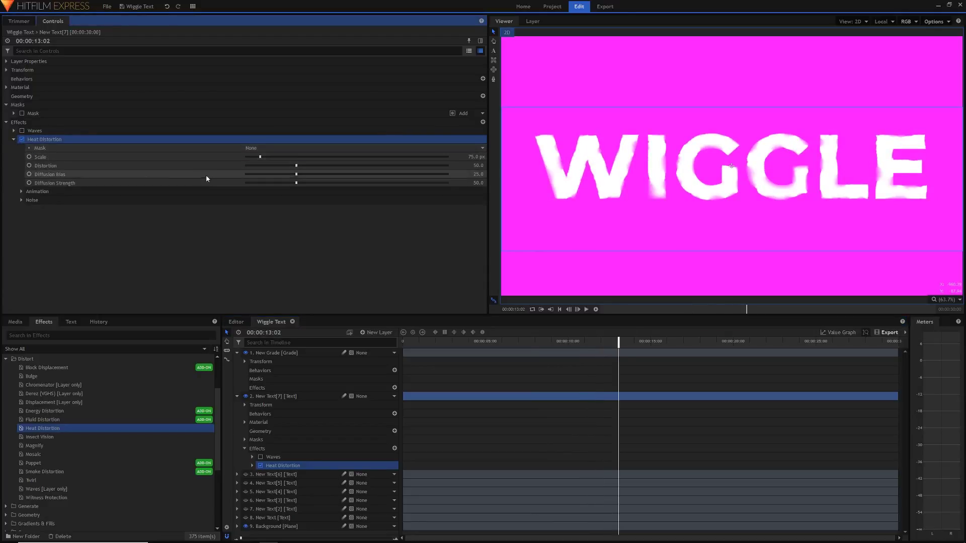
{"action": "left_click_drag", "start_coordinate": [297, 182], "coordinate": [183, 188]}
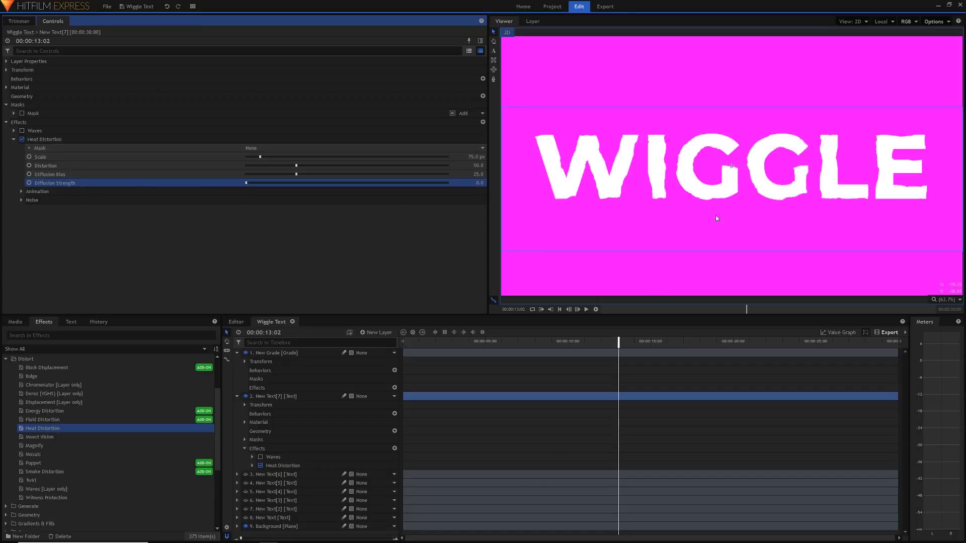
{"action": "left_click", "coordinate": [417, 342]}
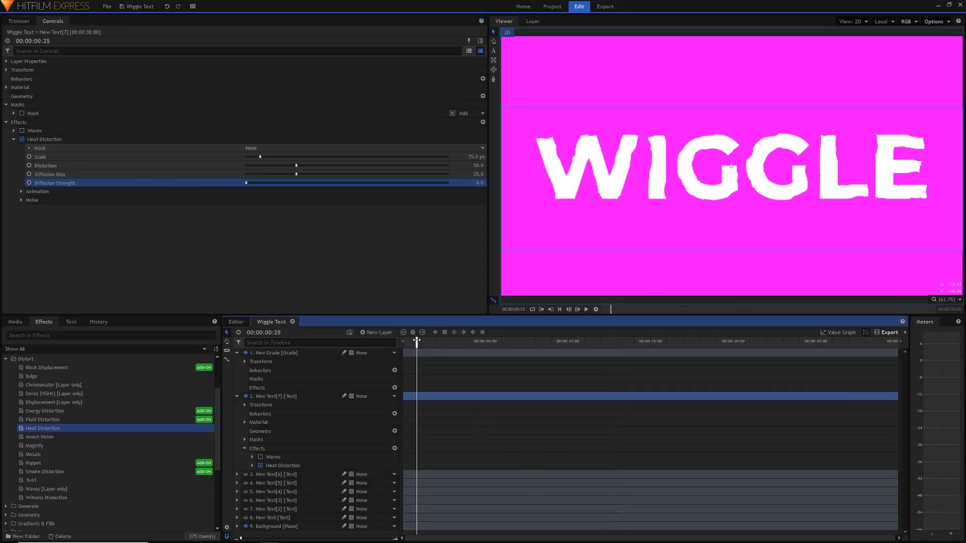
{"action": "key", "text": "space"}
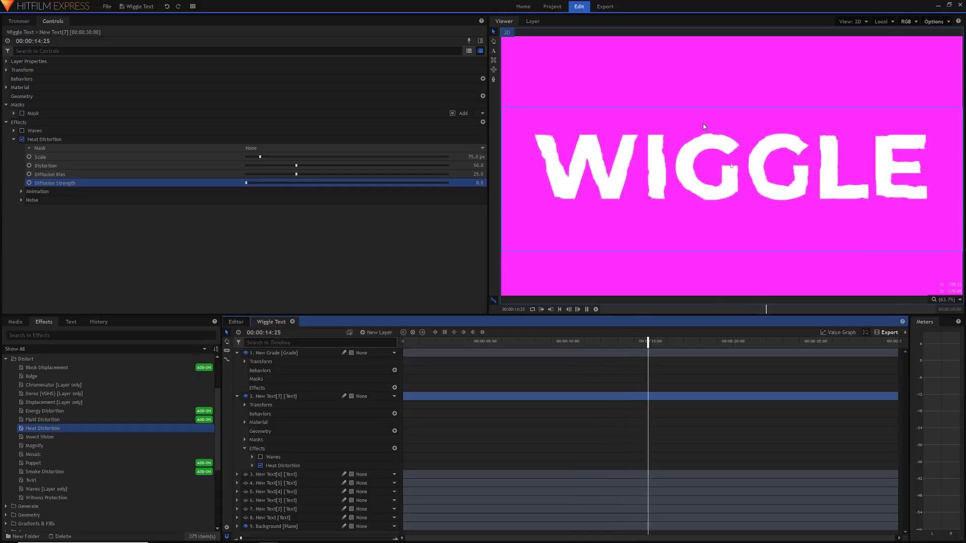
{"action": "key", "text": "space"}
Move Heat Distortion back onto the New Grade layer and preview it
{"action": "left_click", "coordinate": [289, 466]}
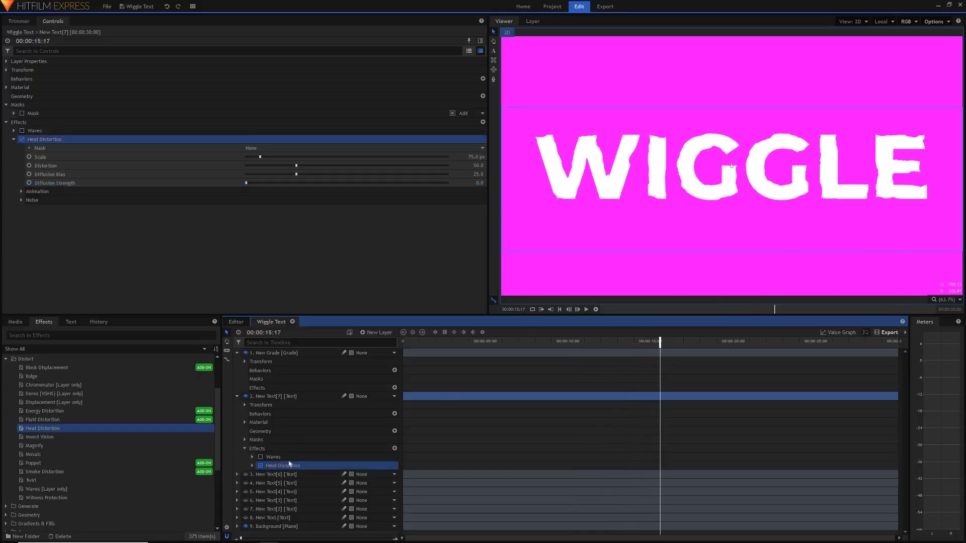
{"action": "left_click_drag", "start_coordinate": [281, 373], "coordinate": [276, 369]}
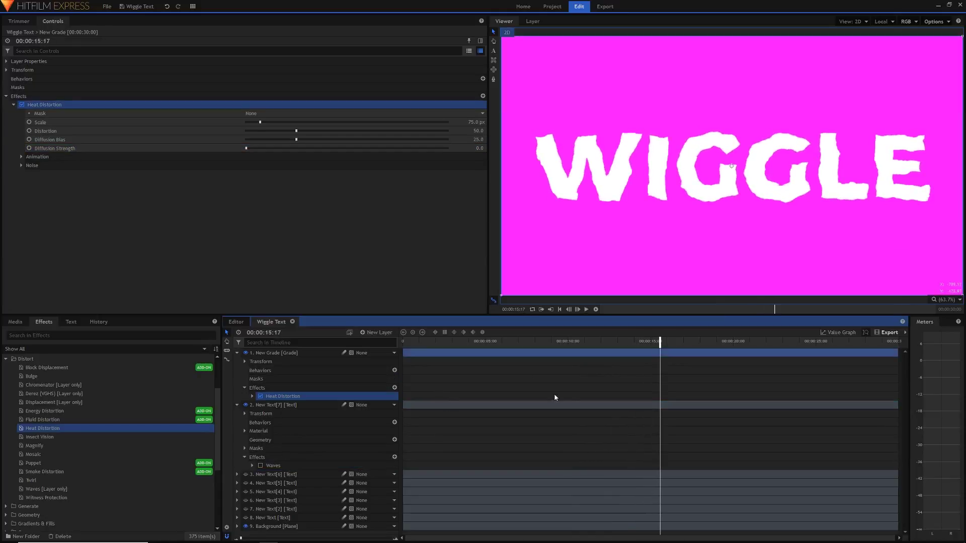
{"action": "left_click", "coordinate": [457, 344]}
{"action": "key", "text": "space"}
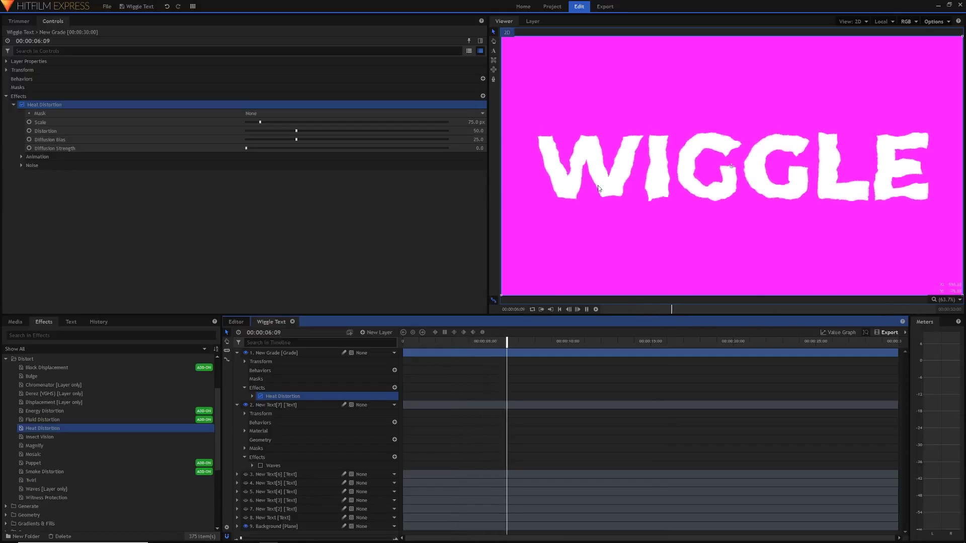
{"action": "key", "text": "space"}
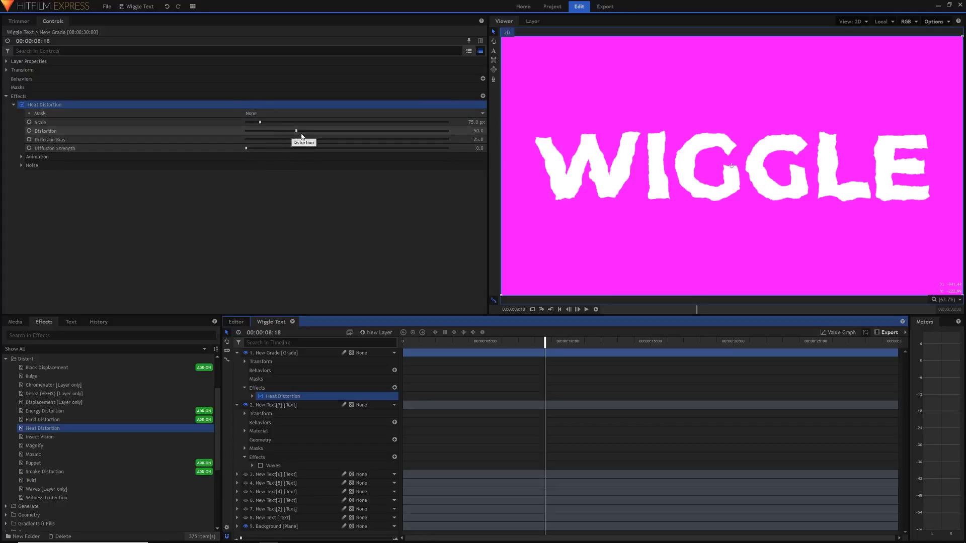
Try Heat Distortion Scale at 480.5 px, then a much smaller value, previewing each
{"action": "left_click_drag", "start_coordinate": [255, 122], "coordinate": [426, 133]}
{"action": "key", "text": "space"}
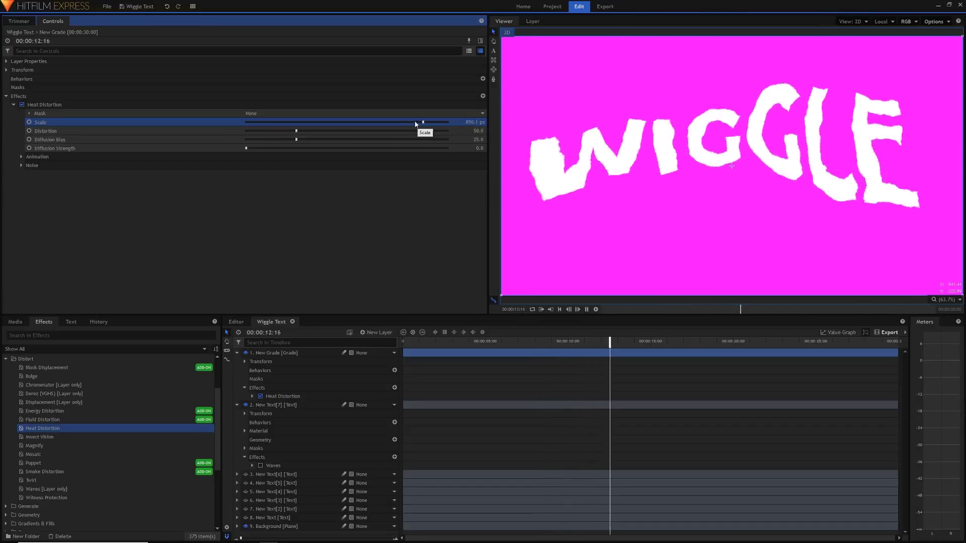
{"action": "left_click_drag", "start_coordinate": [423, 122], "coordinate": [244, 127]}
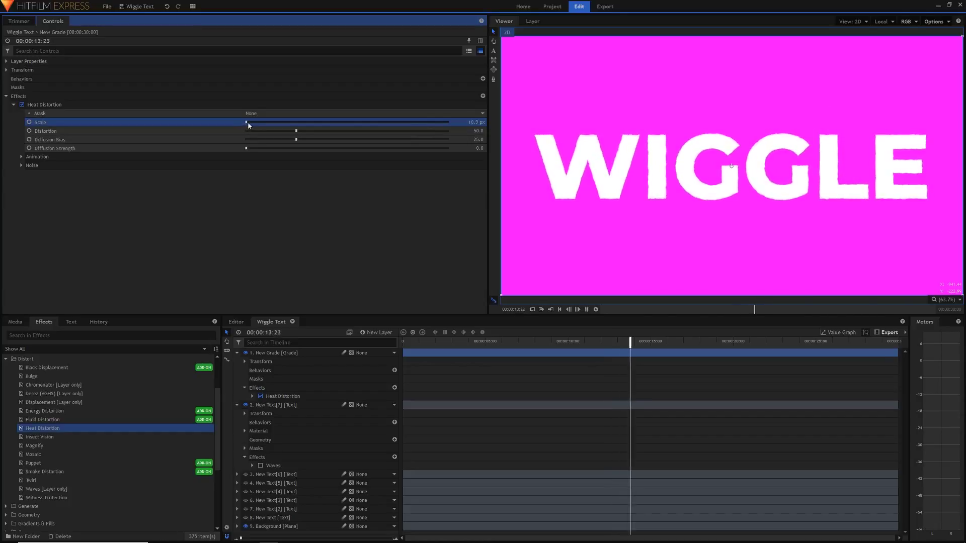
{"action": "key", "text": "space"}
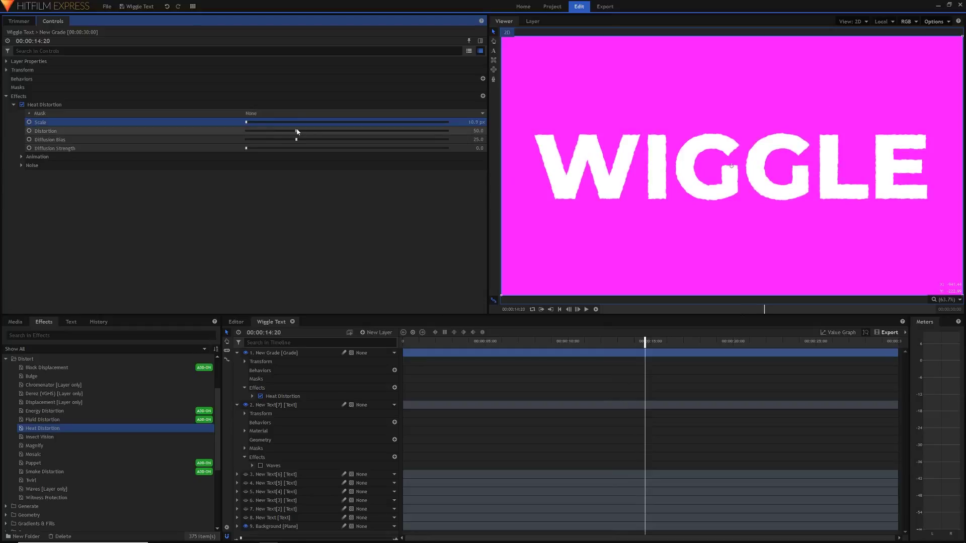
Raise Distortion to 100 and Scale to about 87.9 px, then preview
{"action": "left_click_drag", "start_coordinate": [297, 132], "coordinate": [319, 133]}
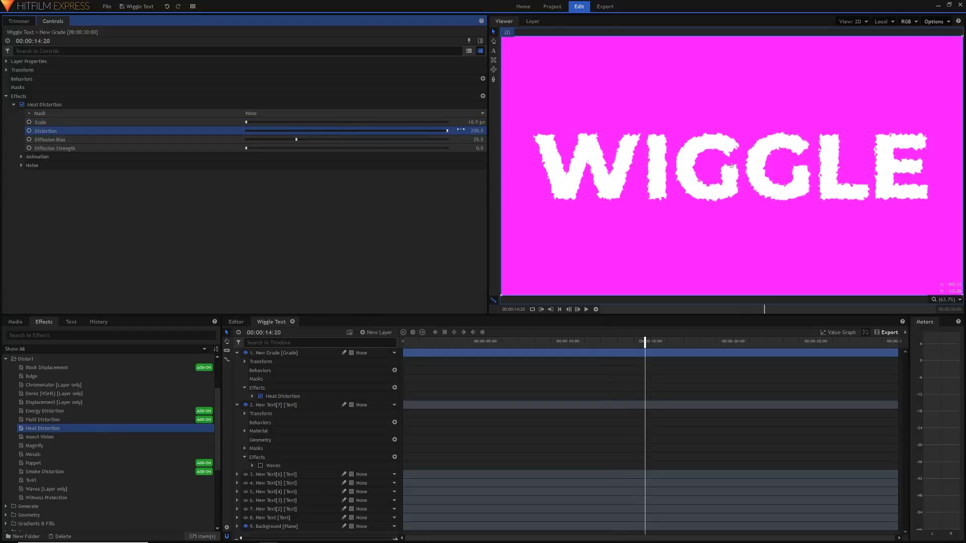
{"action": "left_click_drag", "start_coordinate": [471, 123], "coordinate": [478, 122]}
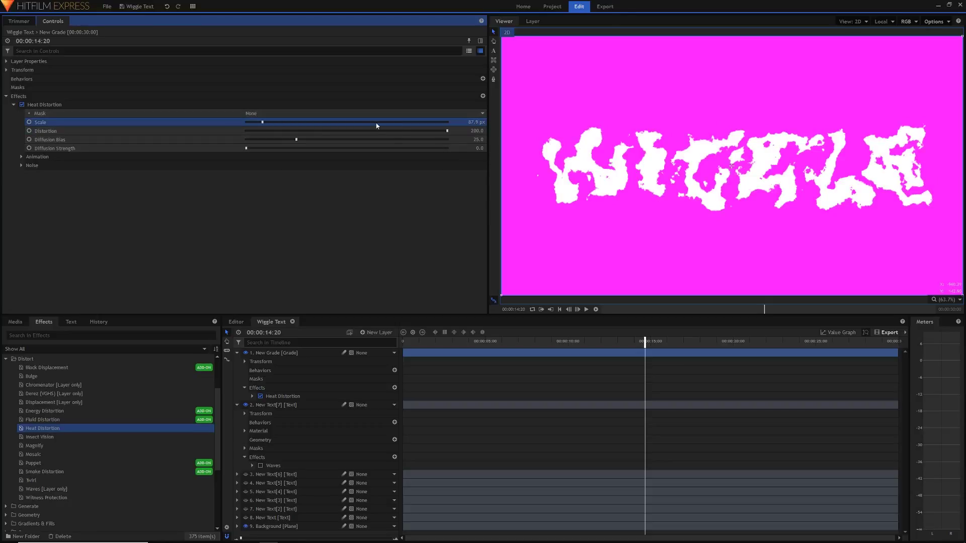
{"action": "key", "text": "space"}
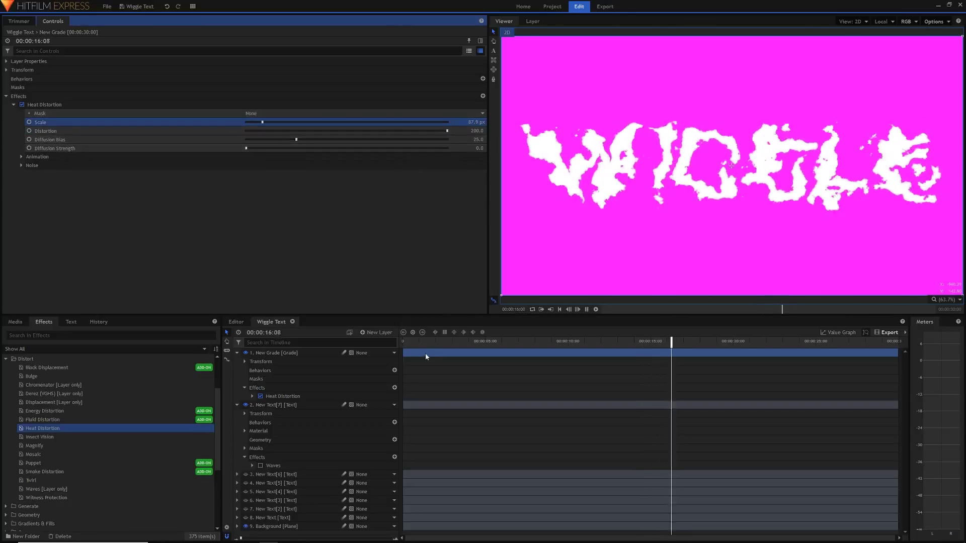
{"action": "key", "text": "space"}
Reset Heat Distortion to defaults, set Diffusion Strength to 0, and preview
{"action": "right_click", "coordinate": [67, 106]}
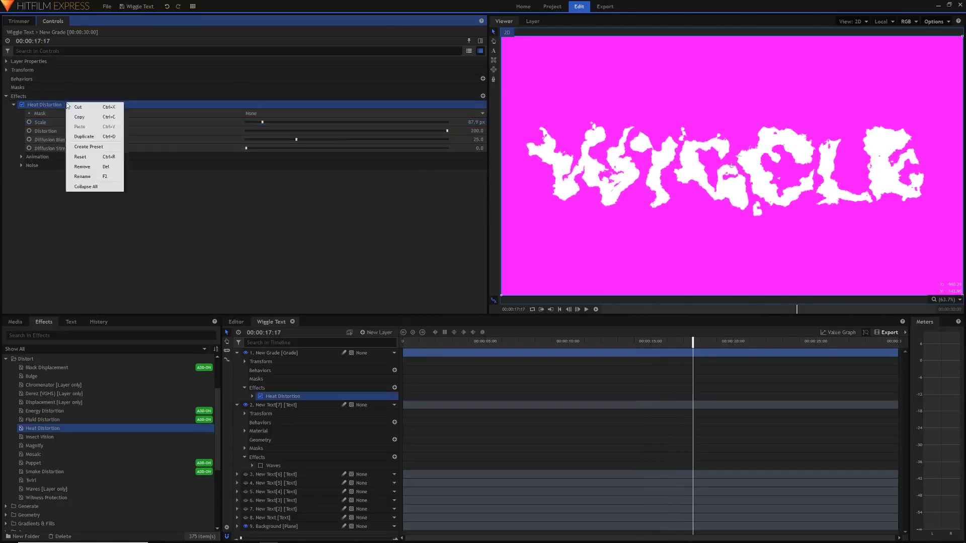
{"action": "left_click", "coordinate": [89, 160]}
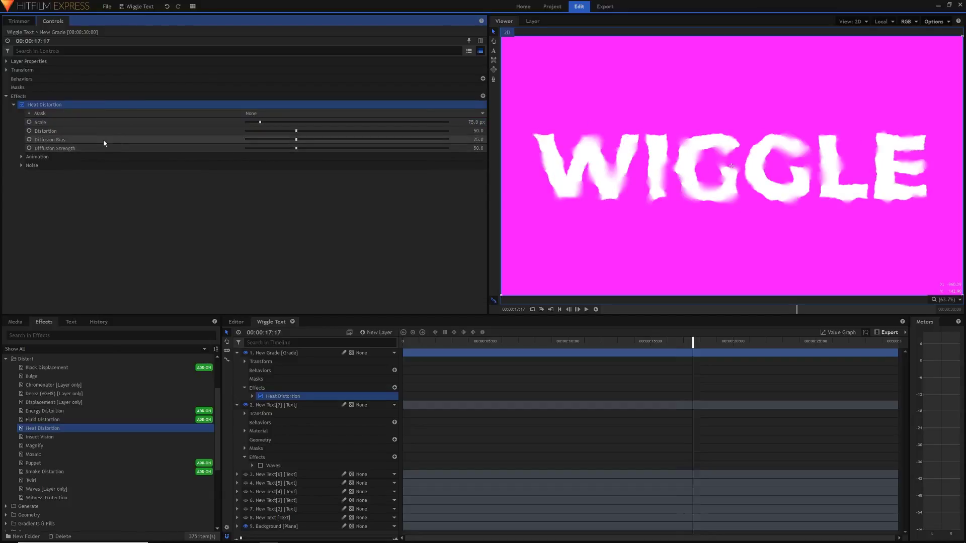
{"action": "left_click", "coordinate": [424, 341]}
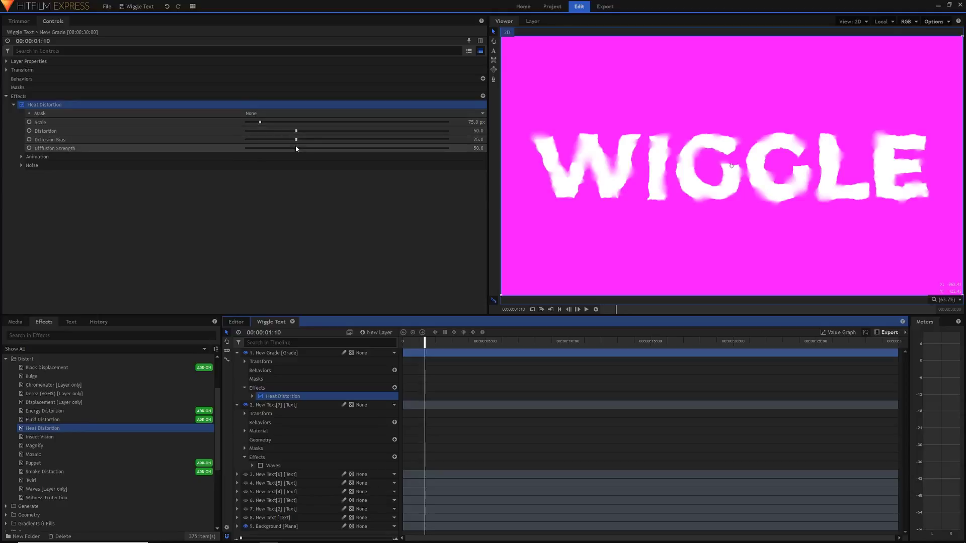
{"action": "left_click_drag", "start_coordinate": [296, 148], "coordinate": [186, 160]}
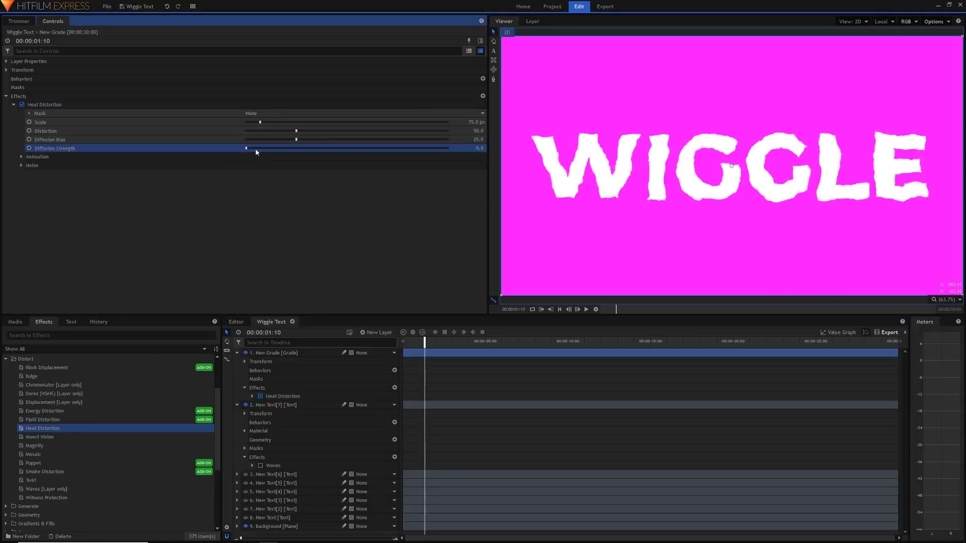
{"action": "key", "text": "space"}
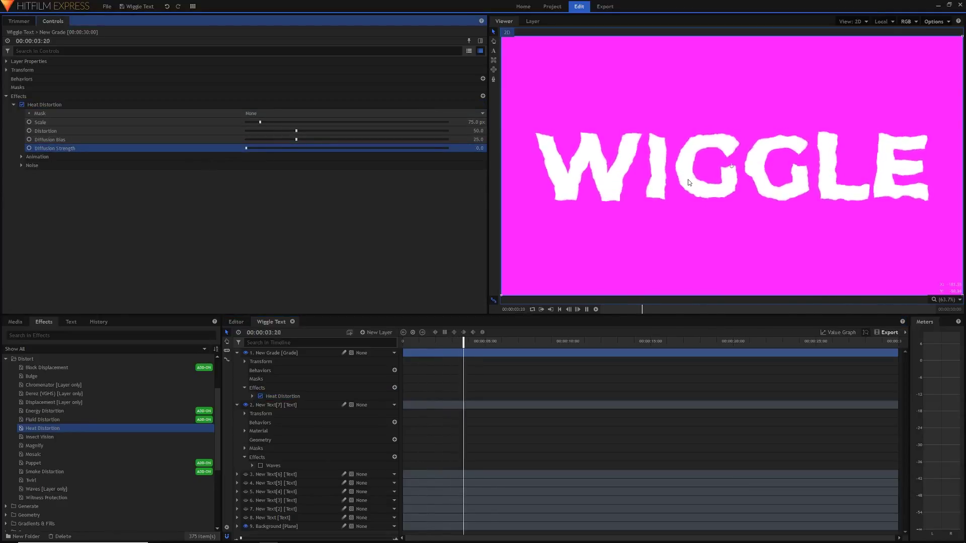
{"action": "key", "text": "space"}
Experiment with Diffusion Strength, Diffusion Bias and Wind Direction, ending with Diffusion Strength at 0
{"action": "left_click", "coordinate": [350, 150]}
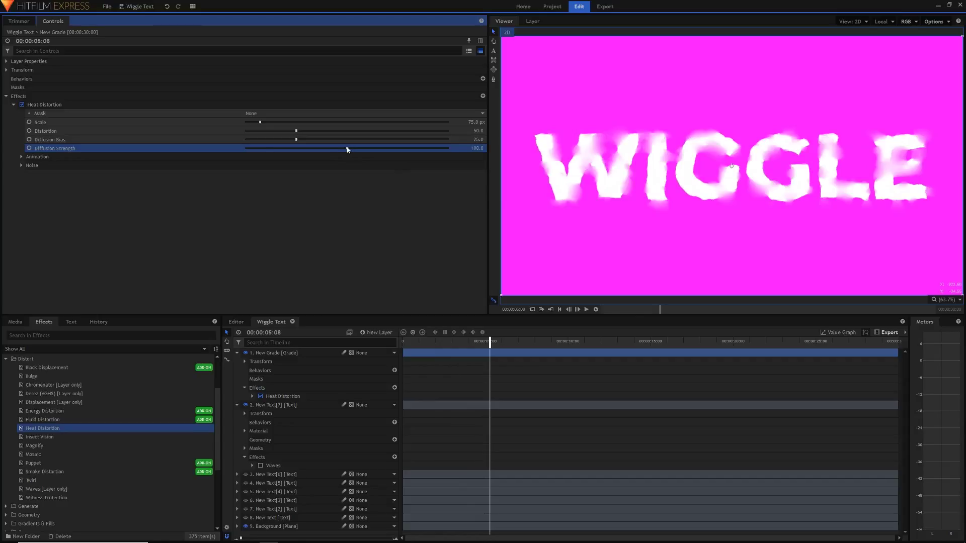
{"action": "left_click_drag", "start_coordinate": [297, 140], "coordinate": [155, 169]}
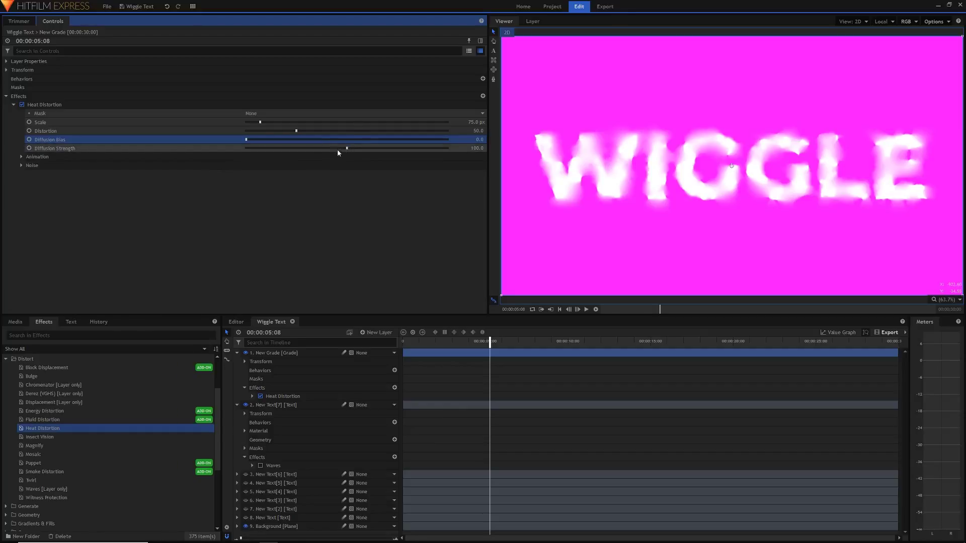
{"action": "left_click_drag", "start_coordinate": [337, 149], "coordinate": [331, 180]}
{"action": "left_click", "coordinate": [21, 157]}
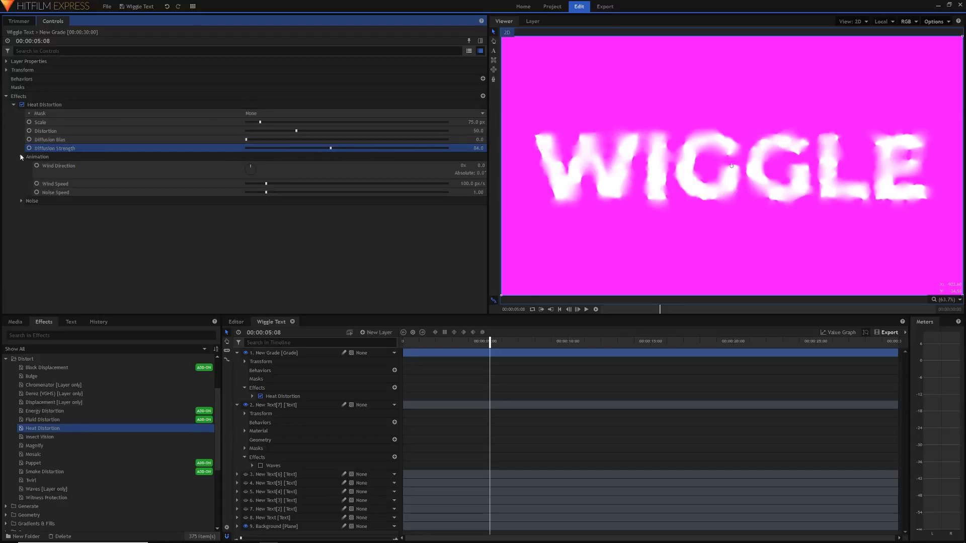
{"action": "left_click_drag", "start_coordinate": [250, 169], "coordinate": [261, 183]}
{"action": "key", "text": "ctrl+z"}
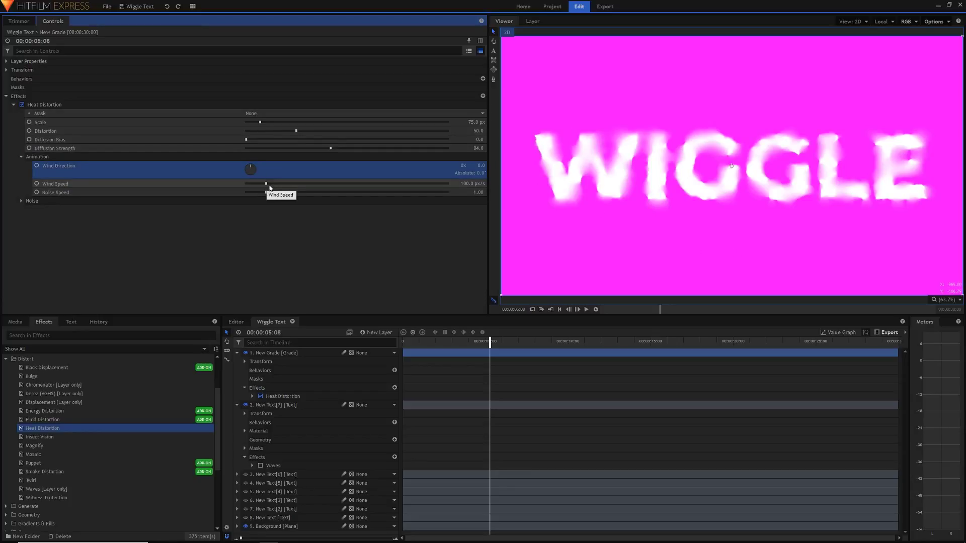
{"action": "left_click", "coordinate": [21, 201]}
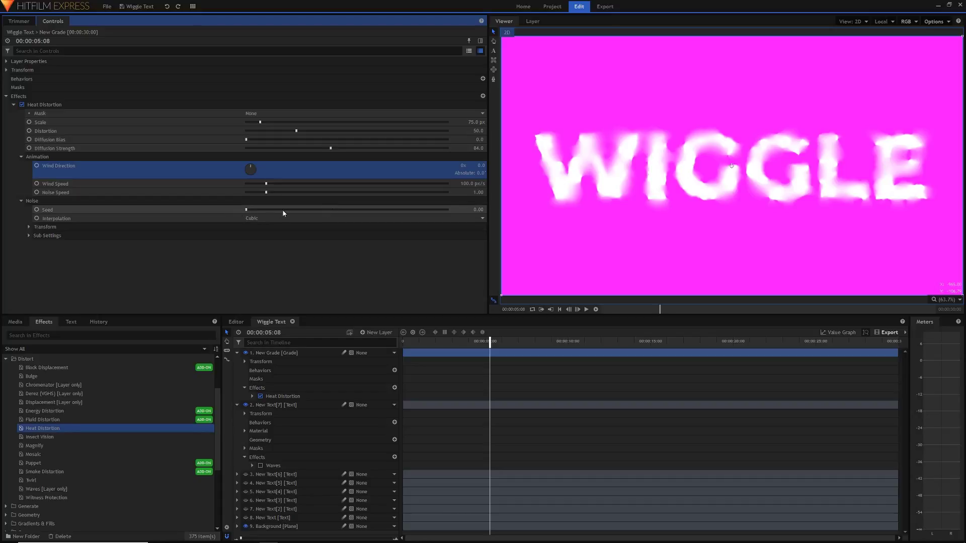
{"action": "left_click", "coordinate": [21, 200]}
{"action": "left_click_drag", "start_coordinate": [330, 148], "coordinate": [90, 140]}
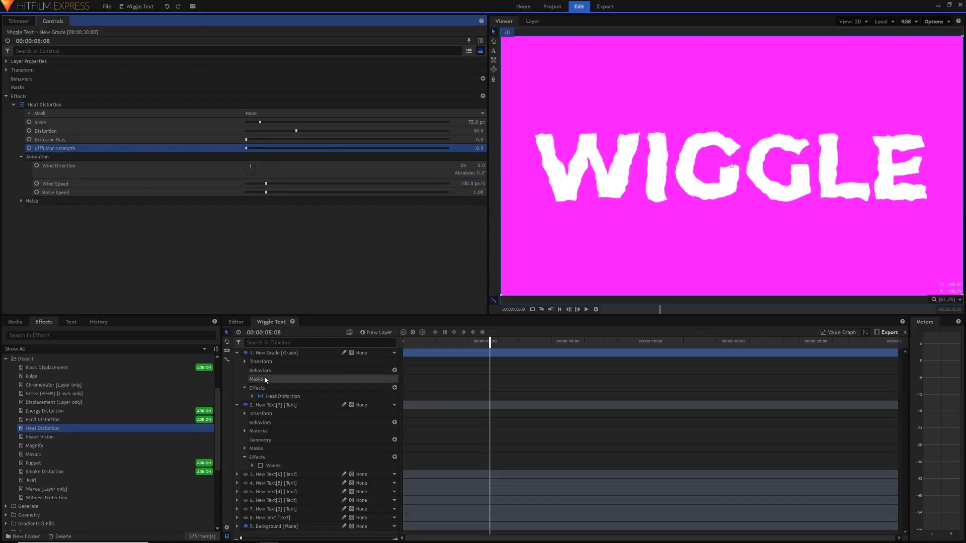
Hide the grade layer and delete the New Text[7] copy
{"action": "left_click", "coordinate": [246, 352]}
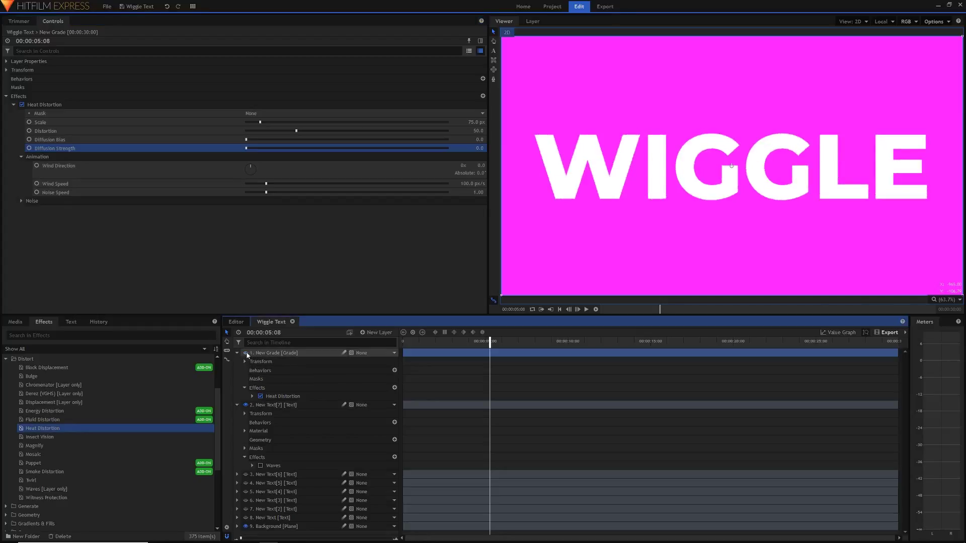
{"action": "left_click", "coordinate": [272, 404]}
{"action": "key", "text": "Delete"}
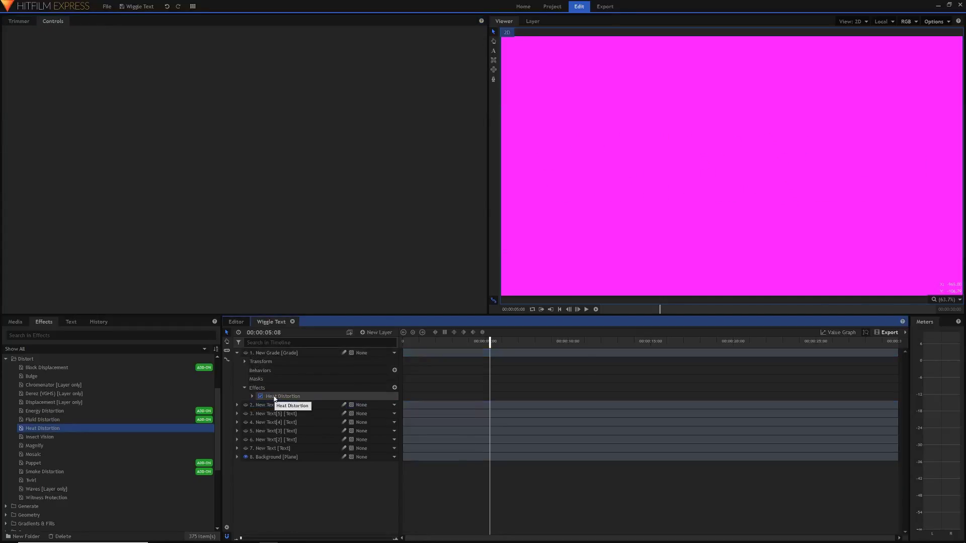
Show the six letter layers again, re-enable the grade layer, and preview playback
{"action": "left_click", "coordinate": [245, 405]}
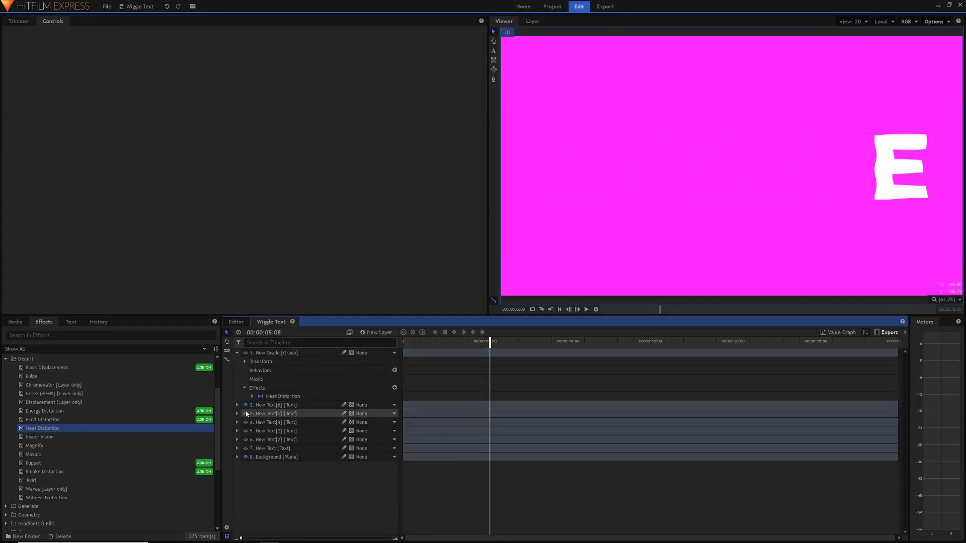
{"action": "left_click", "coordinate": [245, 413]}
{"action": "left_click", "coordinate": [246, 422]}
{"action": "left_click", "coordinate": [246, 431]}
{"action": "left_click", "coordinate": [246, 439]}
{"action": "left_click", "coordinate": [246, 448]}
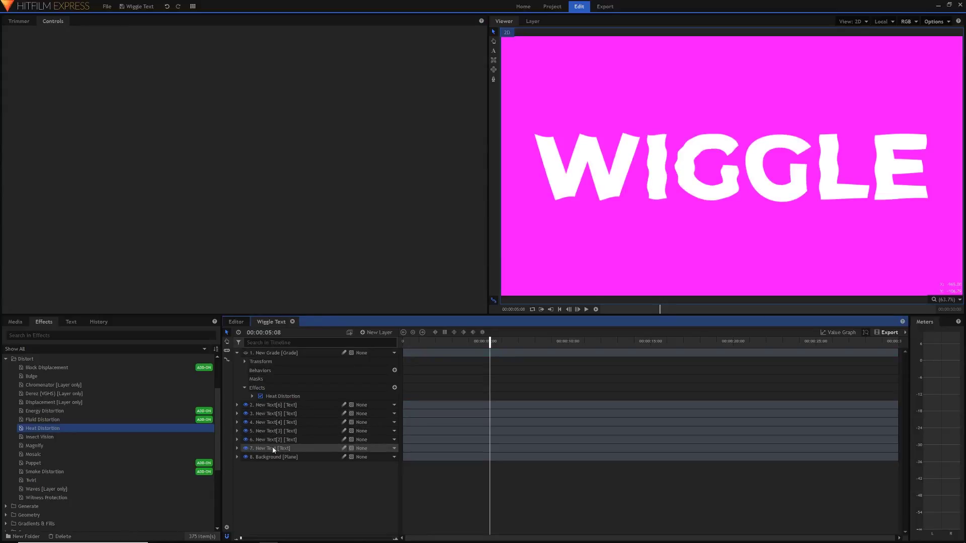
{"action": "key", "text": "space"}
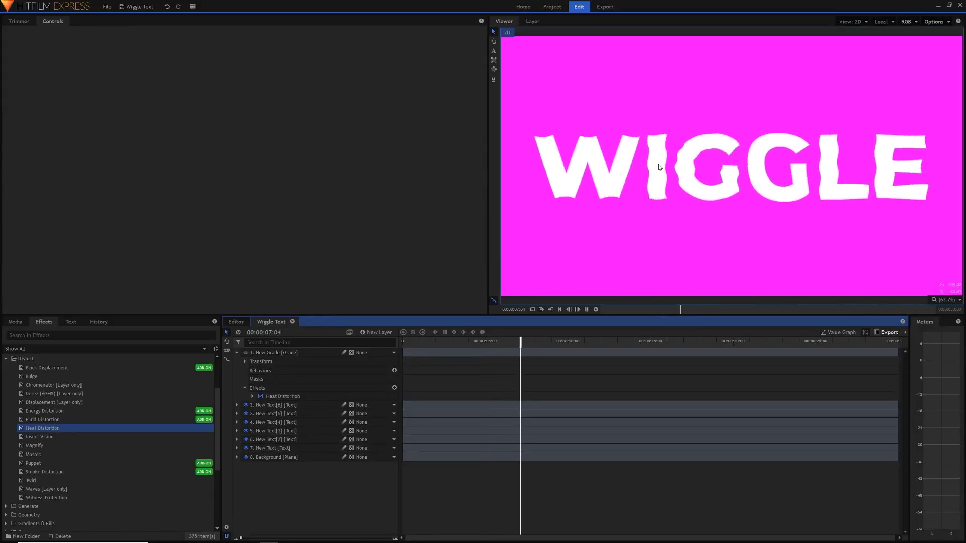
{"action": "key", "text": "space"}
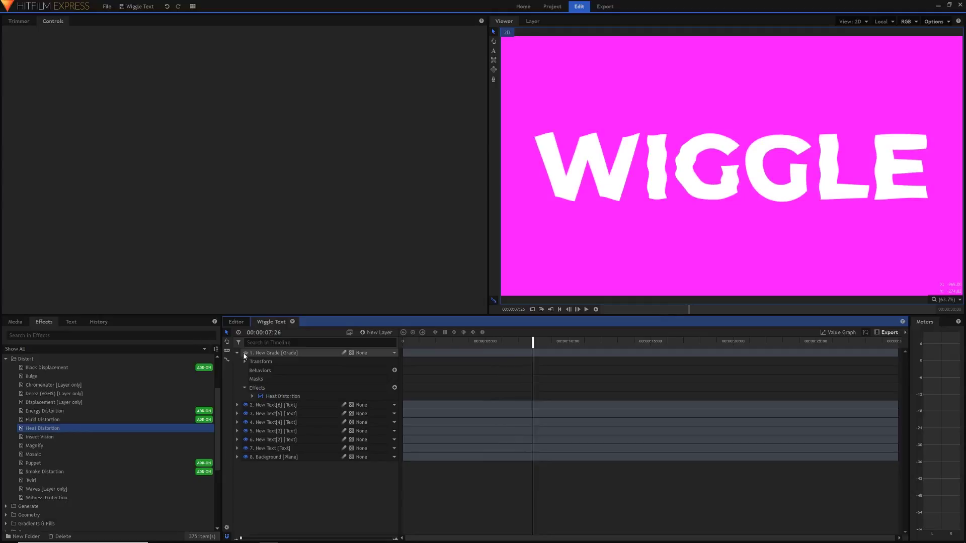
{"action": "left_click", "coordinate": [245, 353]}
{"action": "key", "text": "space"}
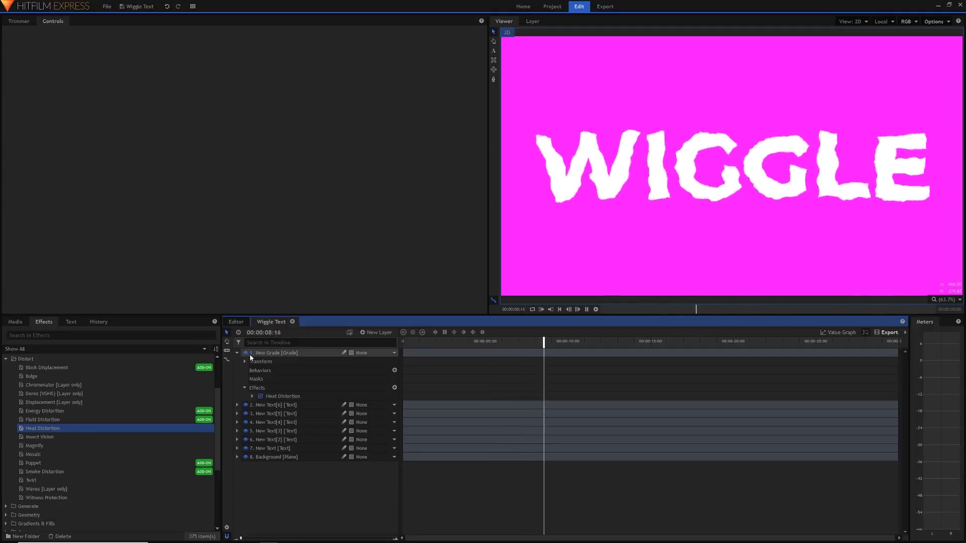
Set the New Grade's Heat Distortion amount to 24.0, then duplicate the effect
{"action": "left_click", "coordinate": [330, 357]}
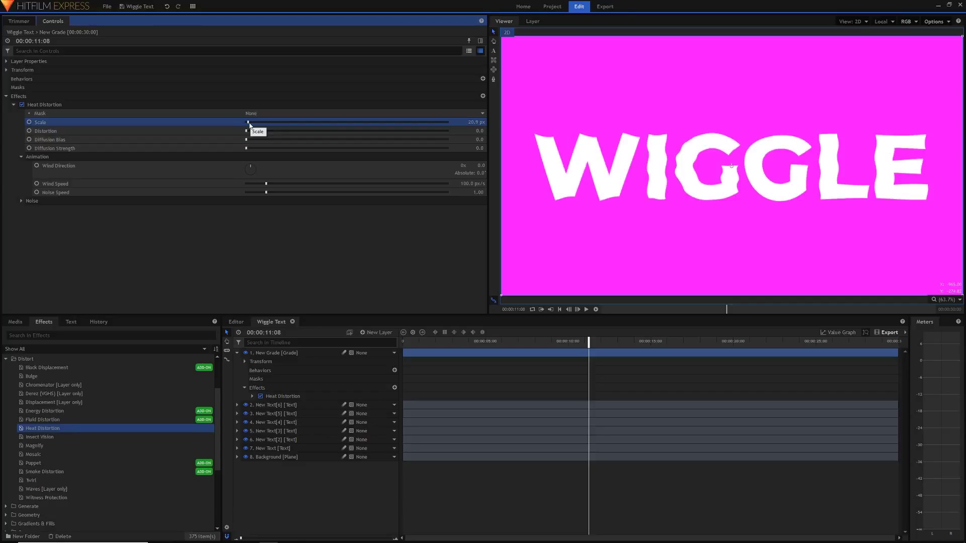
{"action": "mouse_move", "coordinate": [249, 132]}
{"action": "left_mouse_down"}
{"action": "mouse_move", "coordinate": [319, 124]}
{"action": "mouse_move", "coordinate": [244, 131]}
{"action": "left_mouse_up"}
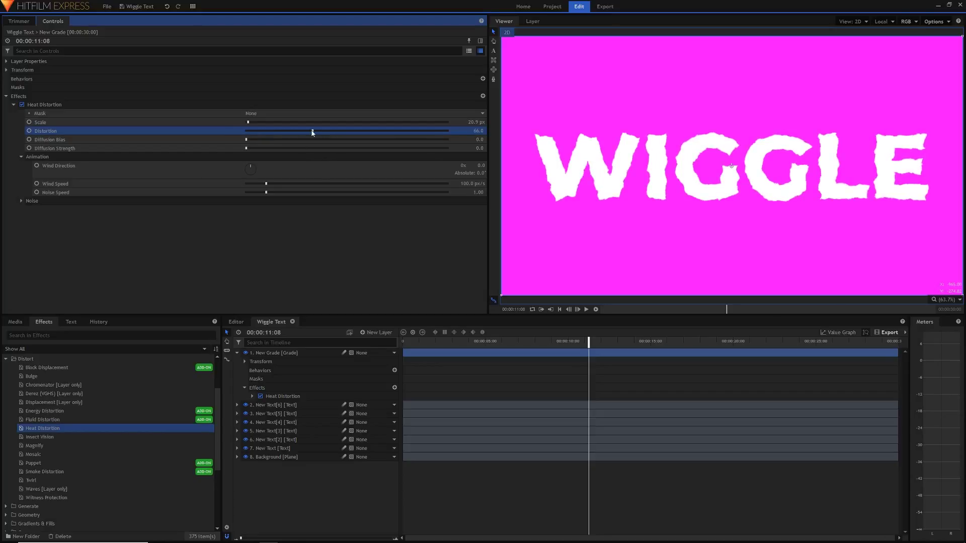
{"action": "left_click_drag", "start_coordinate": [289, 135], "coordinate": [260, 139]}
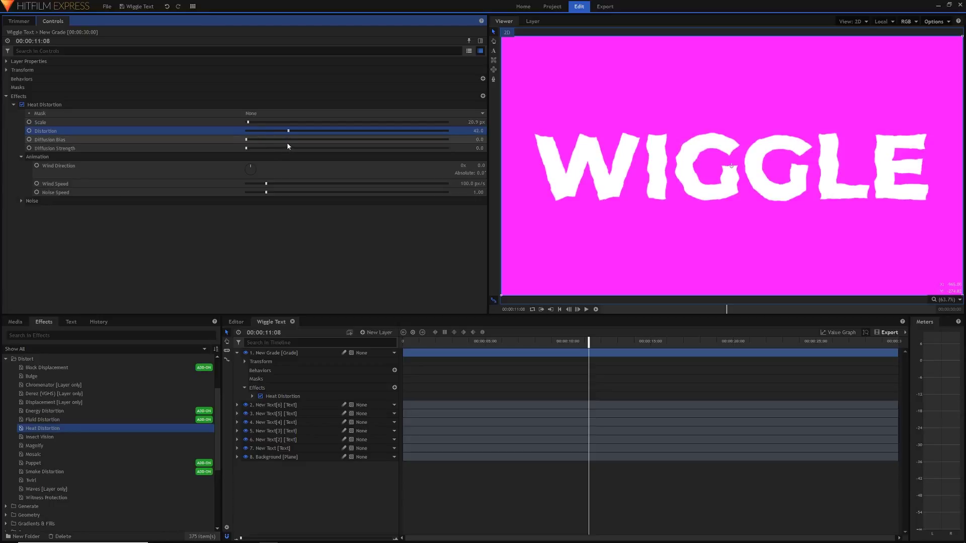
{"action": "left_click", "coordinate": [39, 105]}
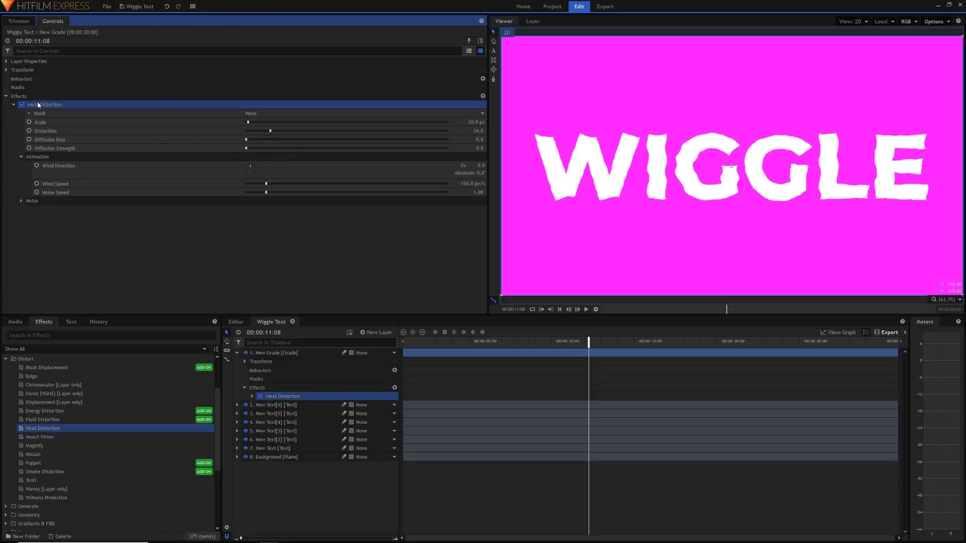
{"action": "key", "text": "ctrl+d"}
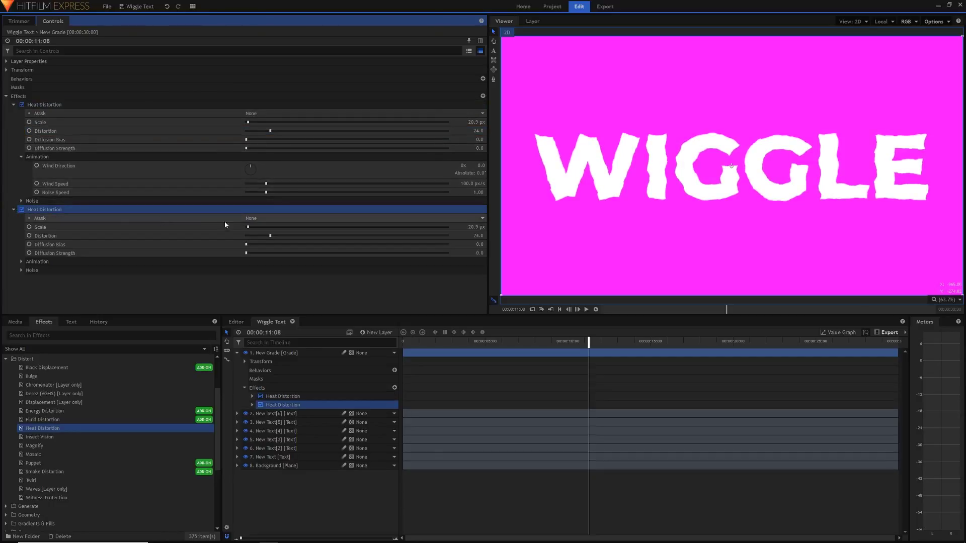
Enlarge the second Heat Distortion's Scale to 330.6 px
{"action": "left_click_drag", "start_coordinate": [248, 227], "coordinate": [316, 254]}
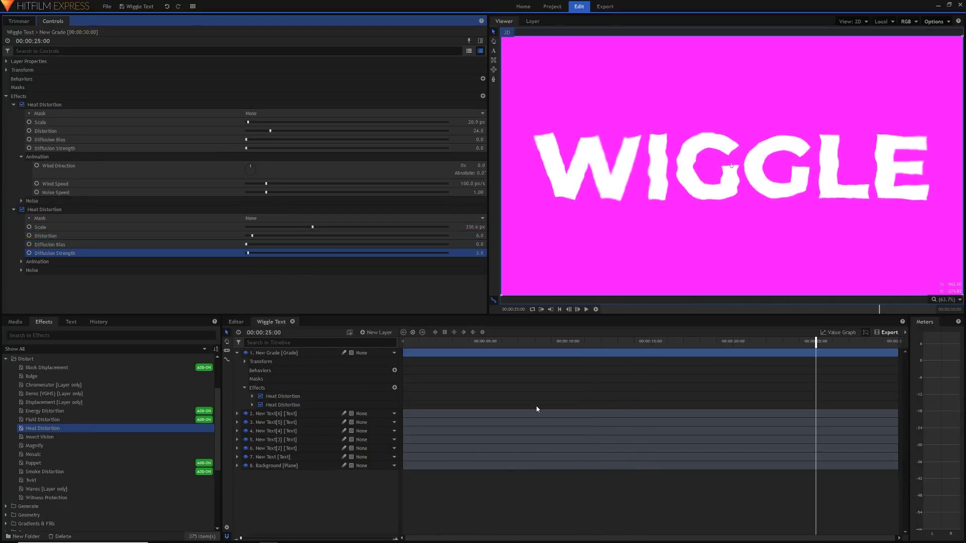